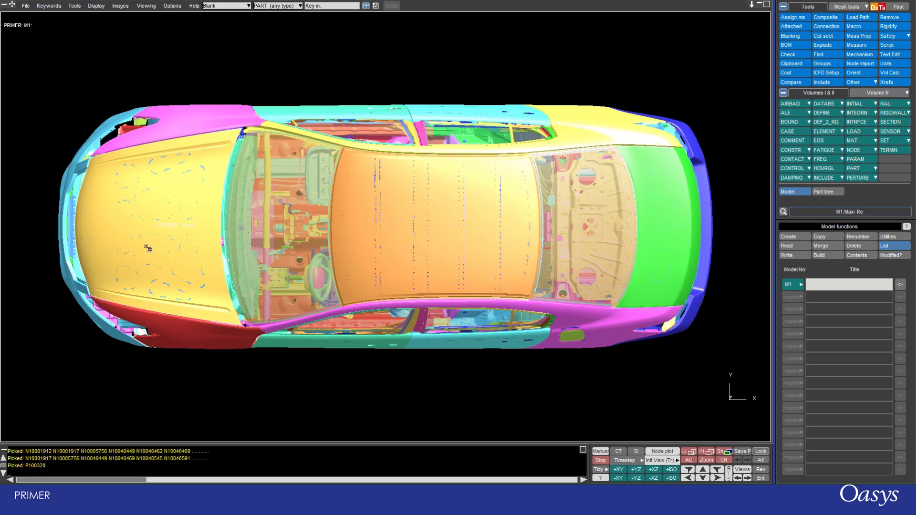
# Blank the roof panel, toggle the PP option, and unblank the whole model.
pyautogui.click(374, 232)
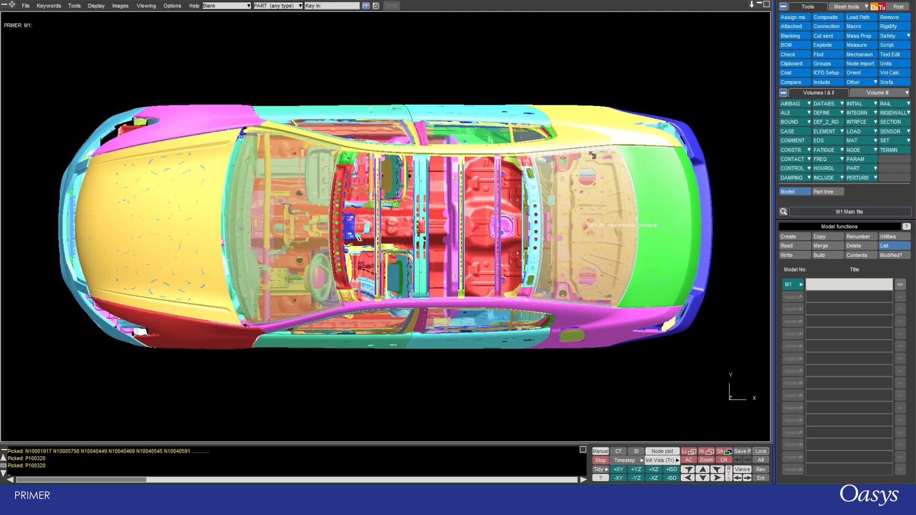
pyautogui.click(361, 8)
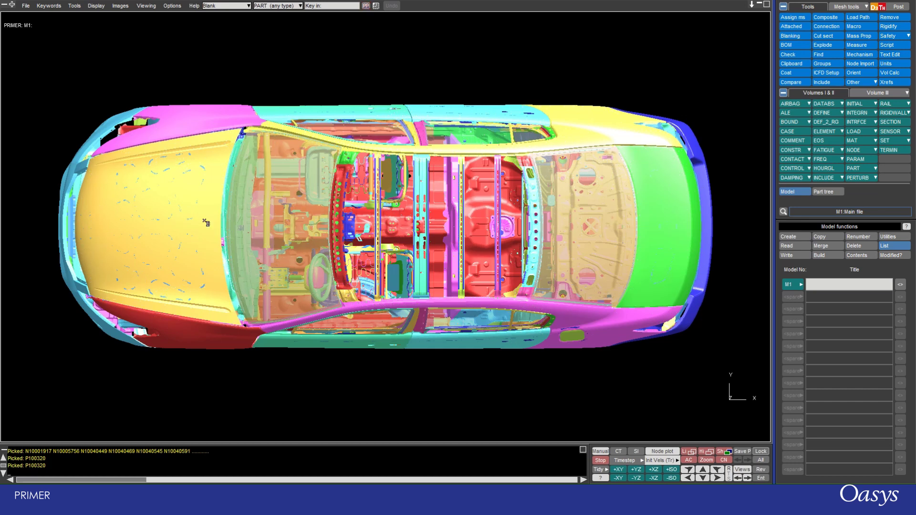
pyautogui.press('p')
pyautogui.scroll(1, 348, 89)
pyautogui.press('u')
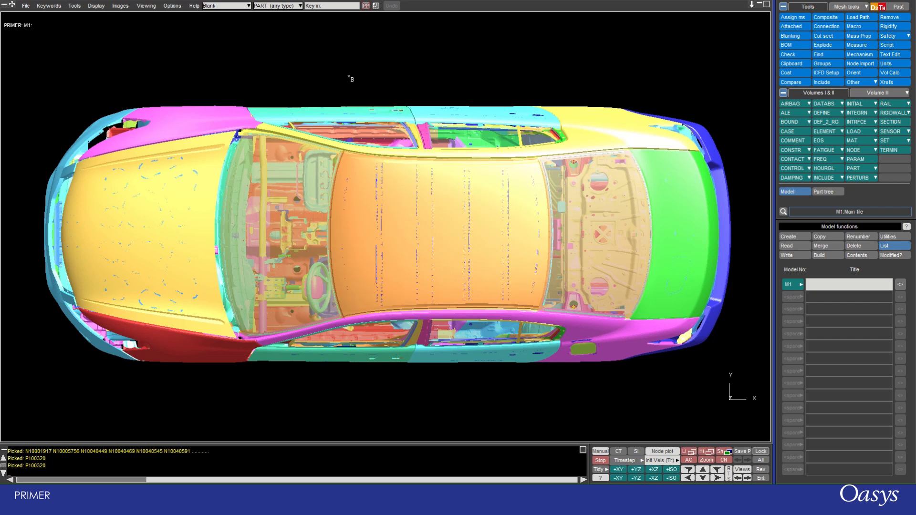
pyautogui.scroll(-1, 348, 76)
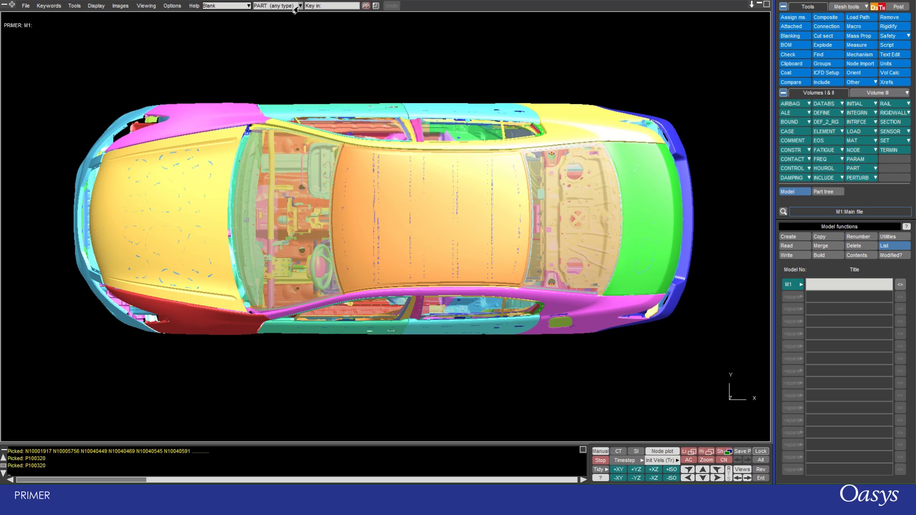
# Set the quick-pick operation to Only and the entity type to SHELL.
pyautogui.click(295, 10)
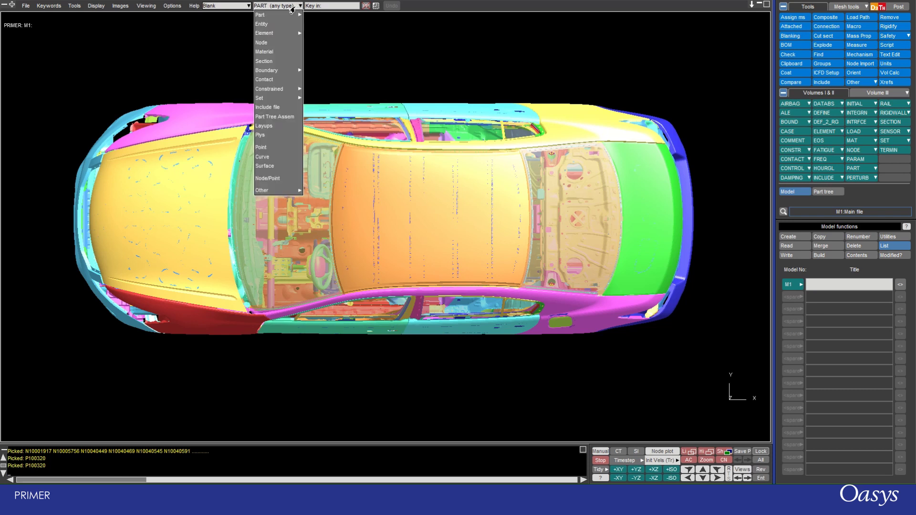
pyautogui.moveTo(284, 16)
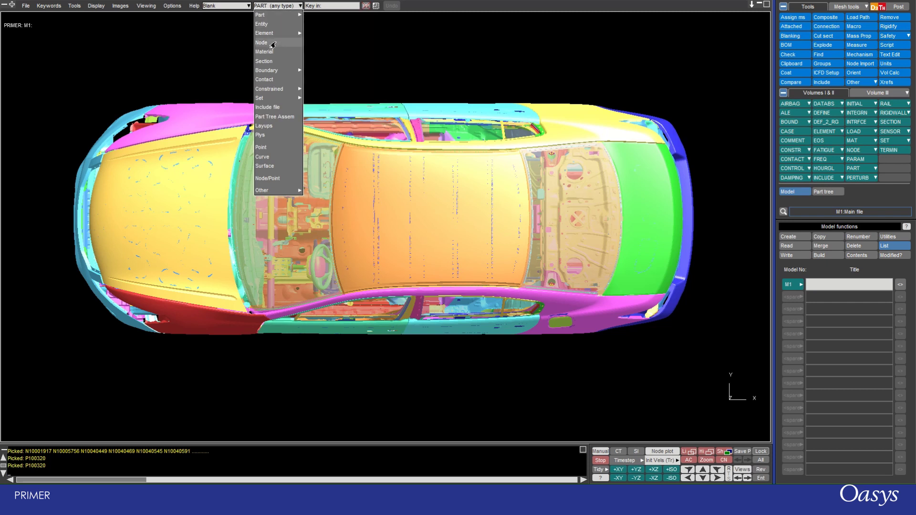
pyautogui.moveTo(282, 33)
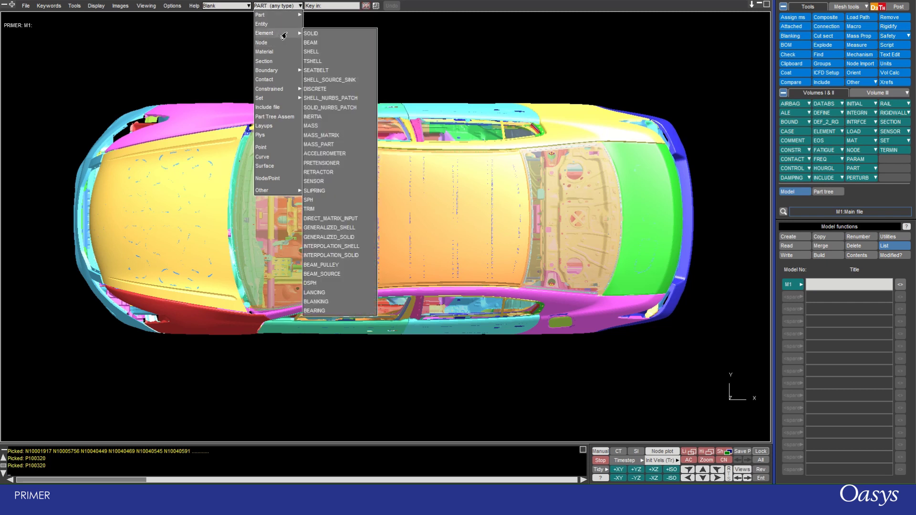
pyautogui.click(309, 54)
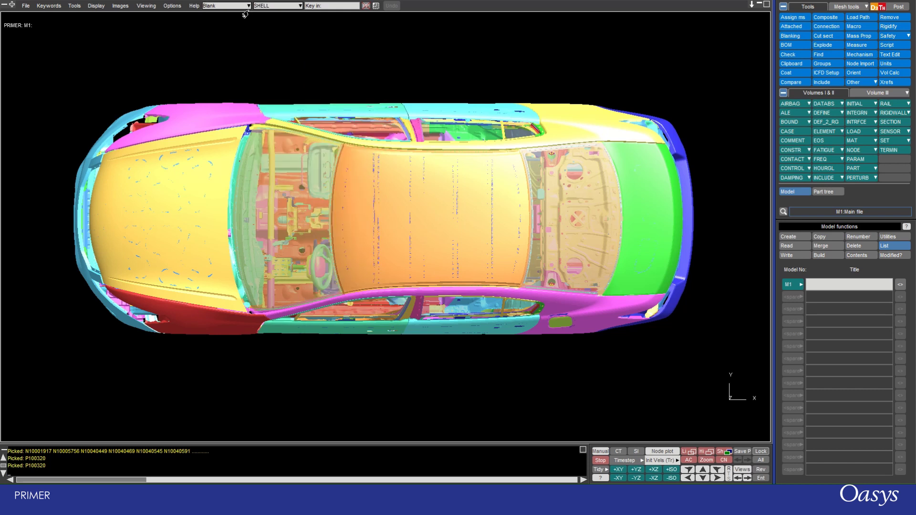
pyautogui.click(243, 6)
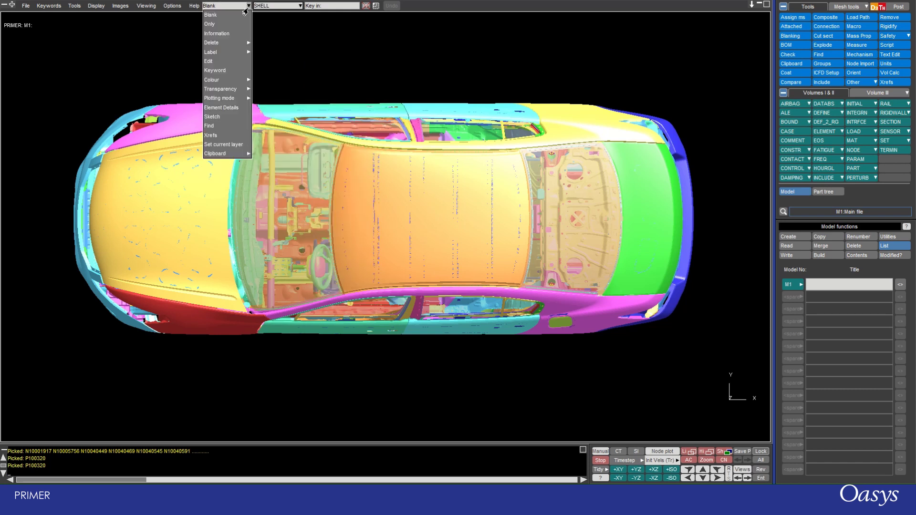
pyautogui.click(213, 25)
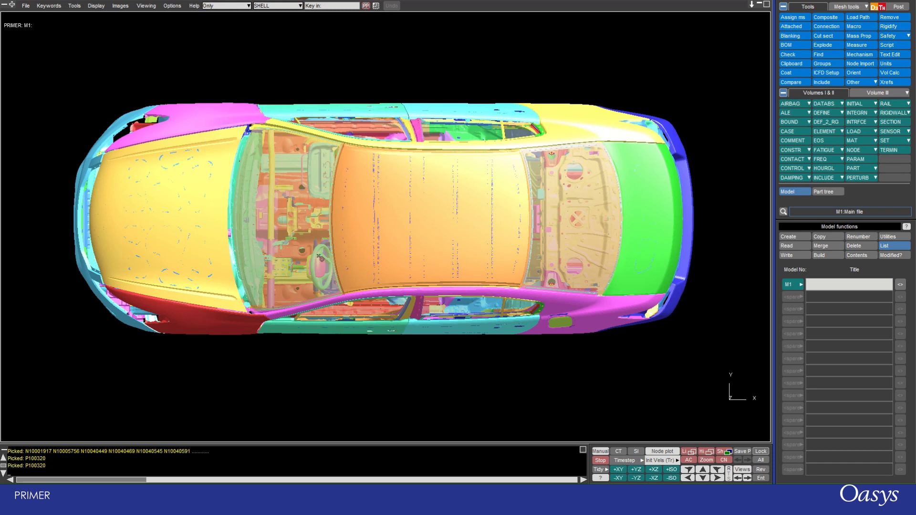
# Isolate a single shell element on the roof for inspection, and restore the full model in the XY plan view.
pyautogui.click(397, 207)
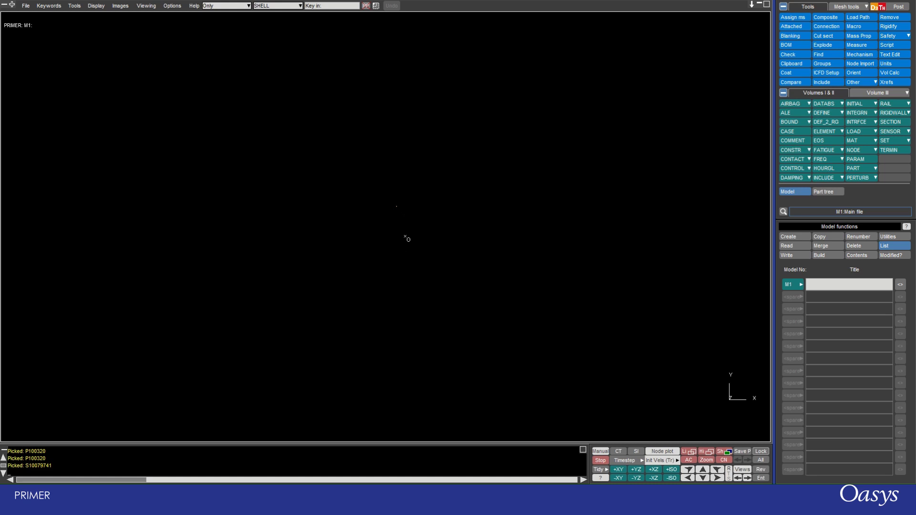
pyautogui.press('a')
pyautogui.keyDown('shift'); pyautogui.moveTo(396, 295); pyautogui.dragTo(396, 254); pyautogui.keyUp('shift')
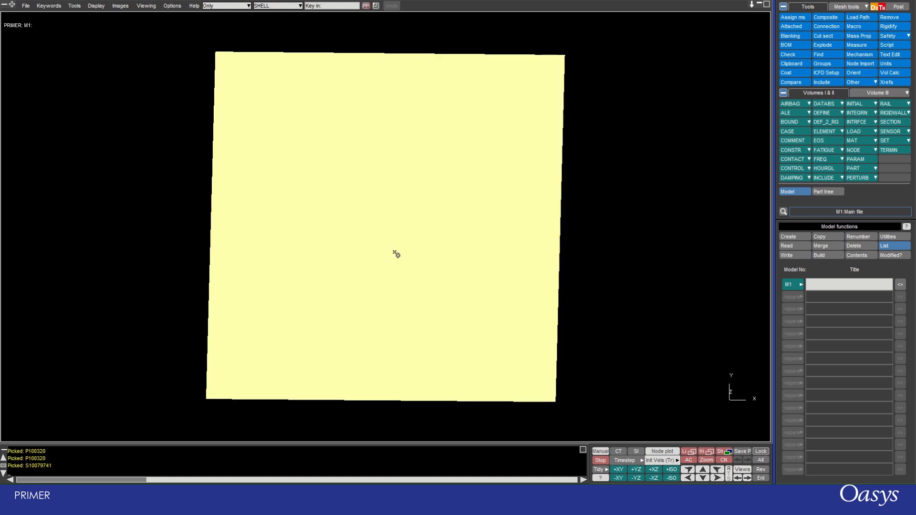
pyautogui.scroll(3, 396, 254)
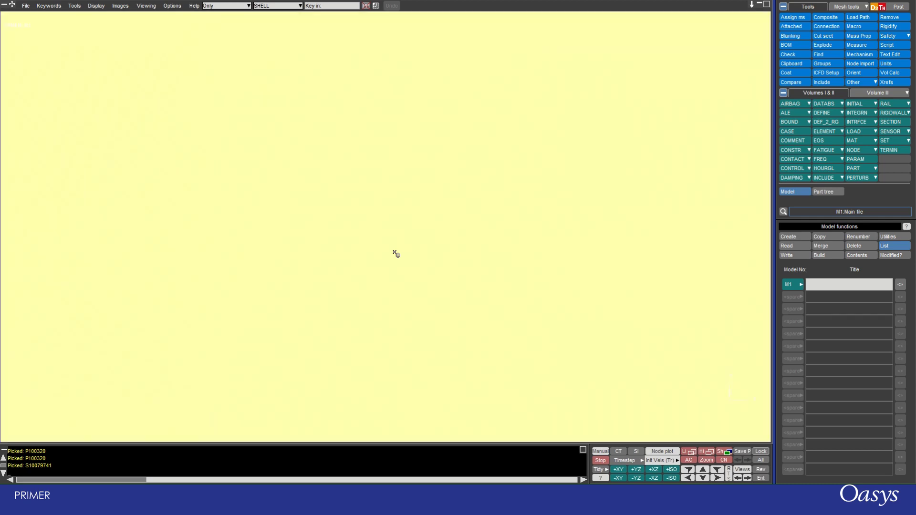
pyautogui.scroll(-5, 396, 255)
pyautogui.keyDown('shift'); pyautogui.moveTo(411, 153); pyautogui.dragTo(400, 193); pyautogui.keyUp('shift')
pyautogui.press('F2')
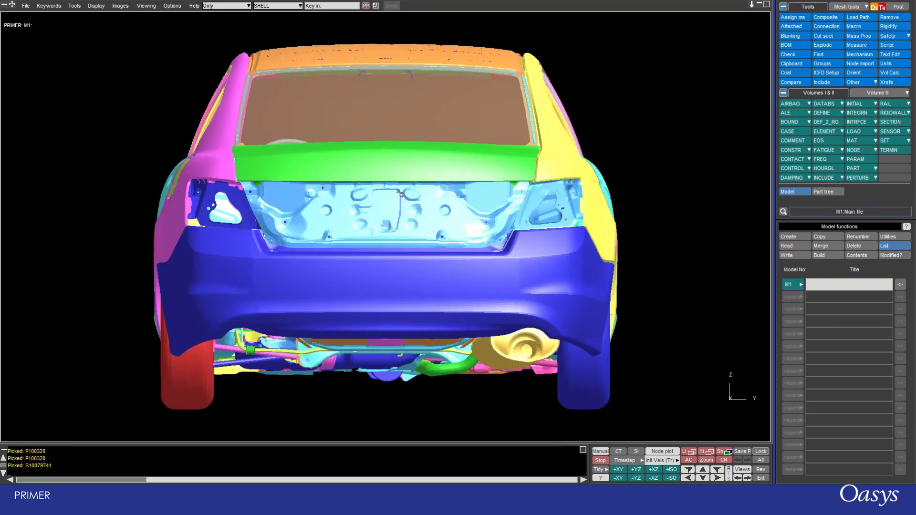
pyautogui.press('F1')
pyautogui.press('a')
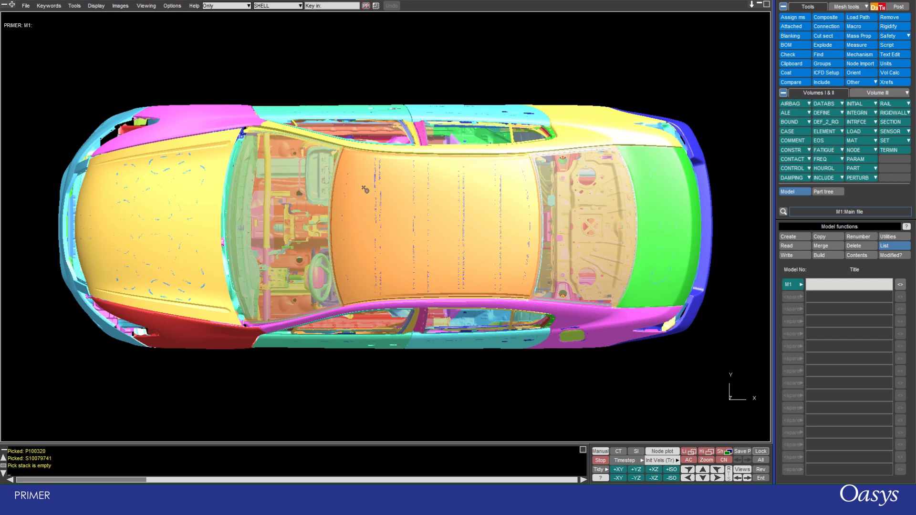
# Isolate the shells within a rectangular area over the middle of the roof, inspect them from an angle, and unblank the whole model.
pyautogui.moveTo(360, 180); pyautogui.dragTo(506, 270)
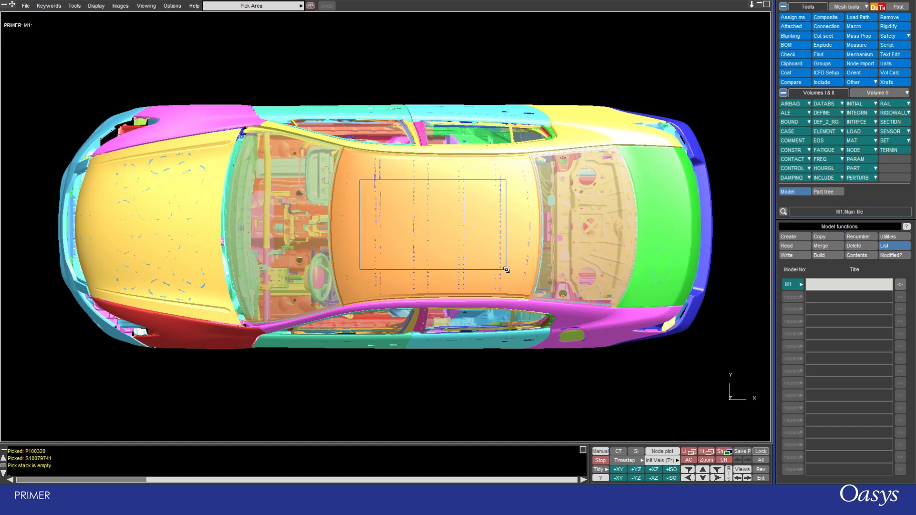
pyautogui.moveTo(506, 270); pyautogui.dragTo(507, 271)
pyautogui.keyDown('shift'); pyautogui.moveTo(446, 326); pyautogui.dragTo(408, 220); pyautogui.keyUp('shift')
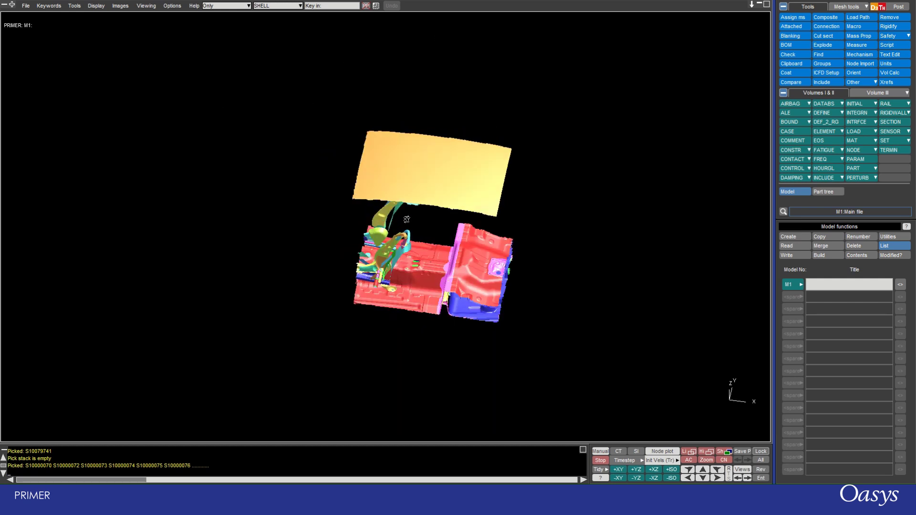
pyautogui.scroll(5, 428, 253)
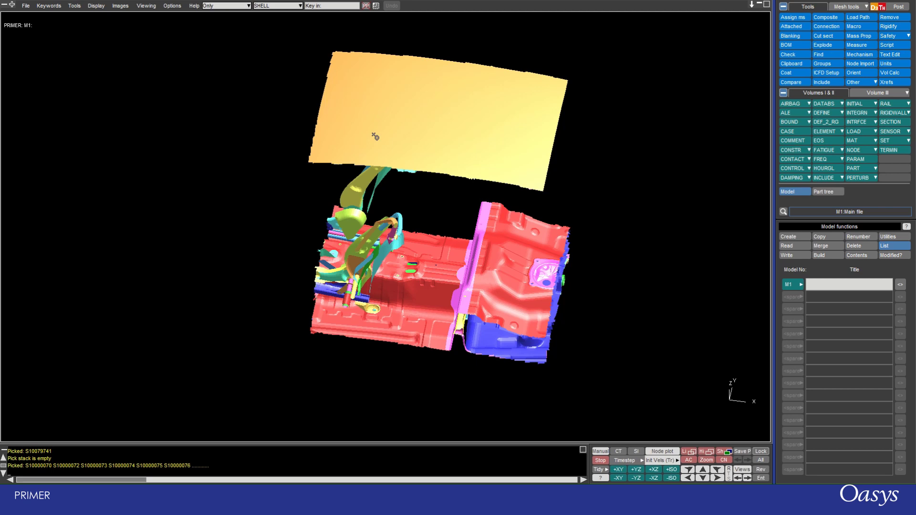
pyautogui.press('1')
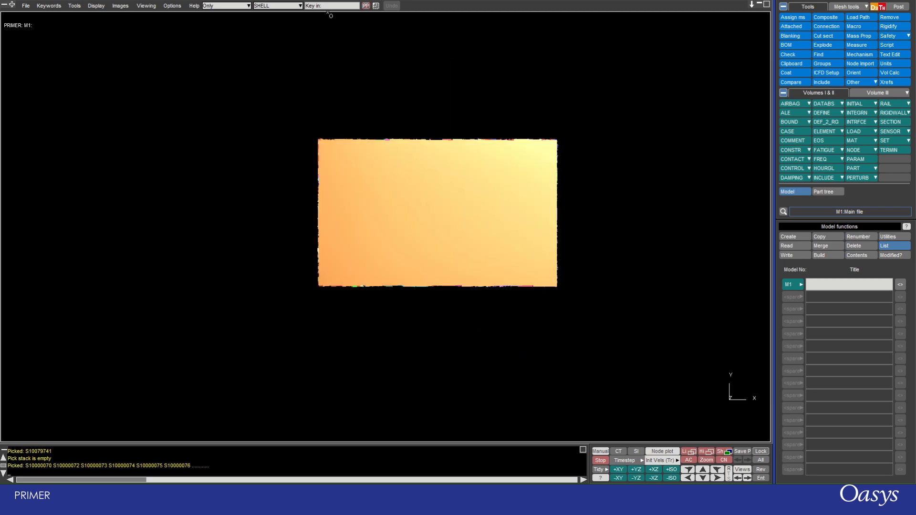
pyautogui.press('u')
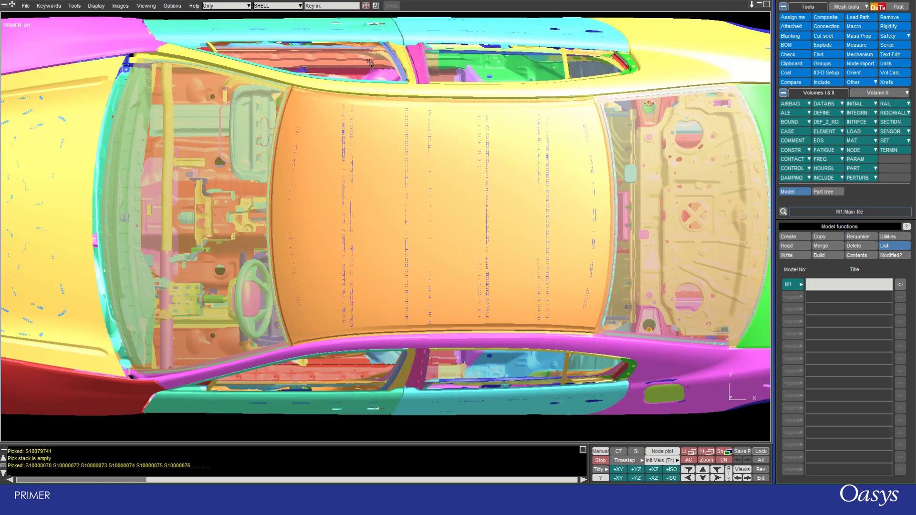
pyautogui.press('a')
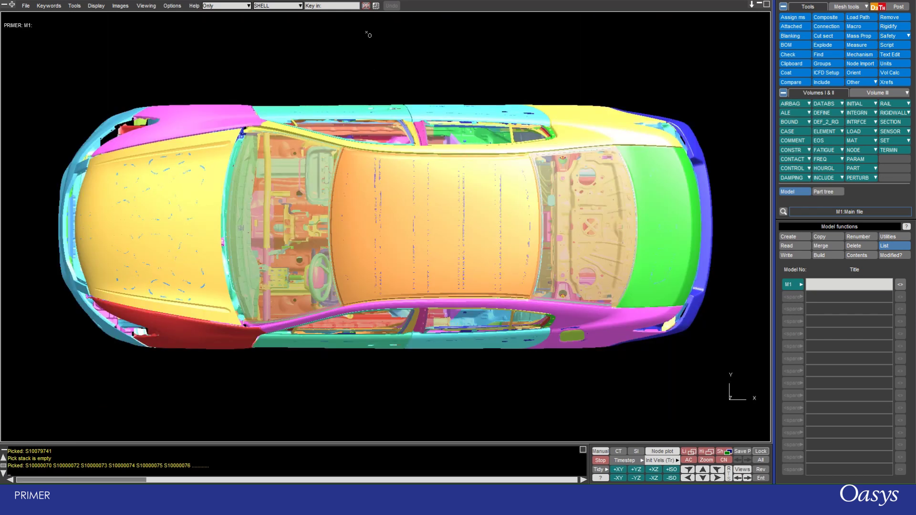
# Switch area picking to polygon mode and isolate the shells inside a closed nine-point polygon over the rear of the roof.
pyautogui.click(375, 6)
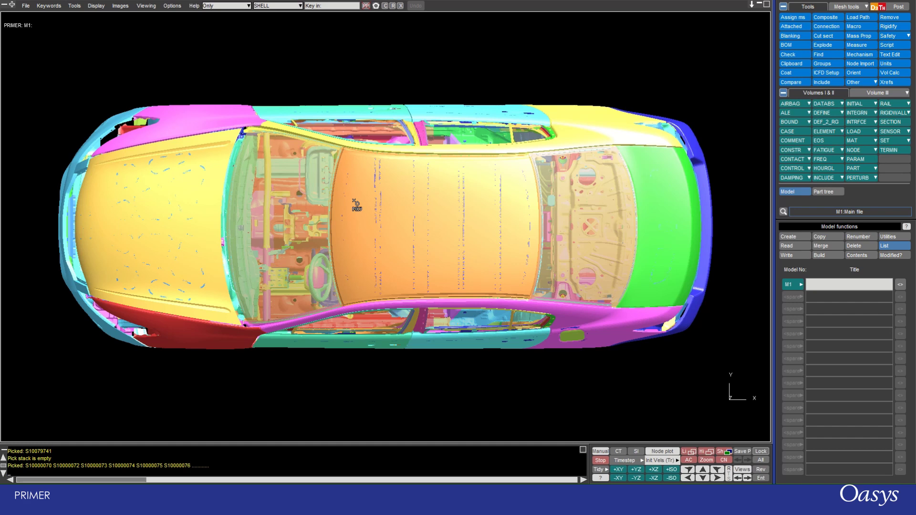
pyautogui.click(351, 207)
pyautogui.click(357, 259)
pyautogui.click(413, 279)
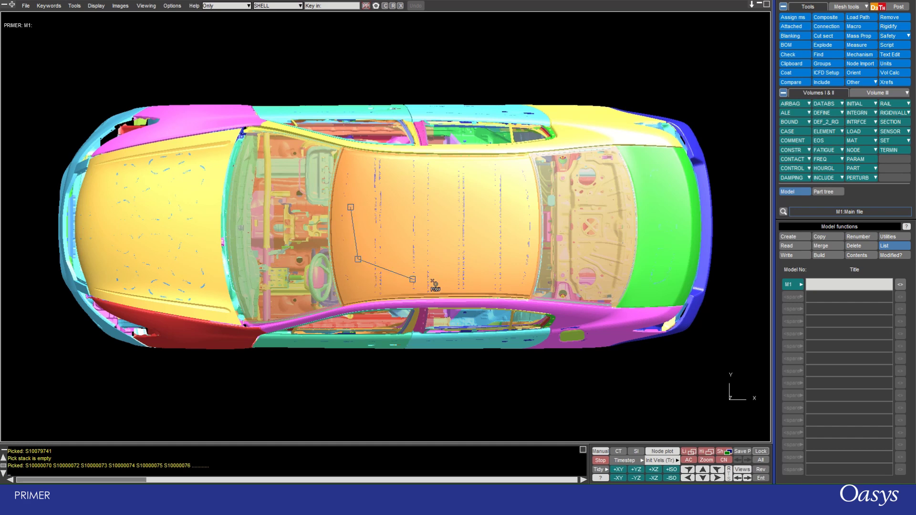
pyautogui.click(519, 283)
pyautogui.scroll(-2, 542, 308)
pyautogui.scroll(8, 543, 306)
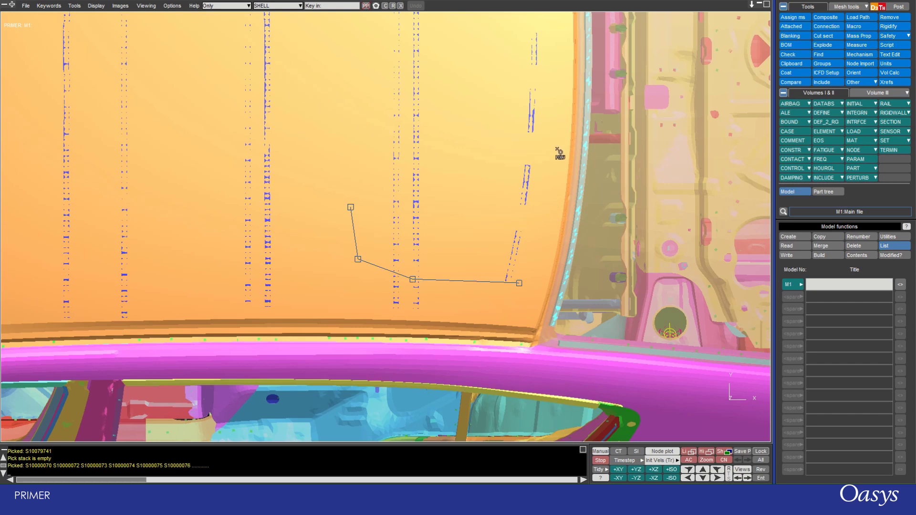
pyautogui.scroll(-5, 560, 153)
pyautogui.scroll(5, 557, 149)
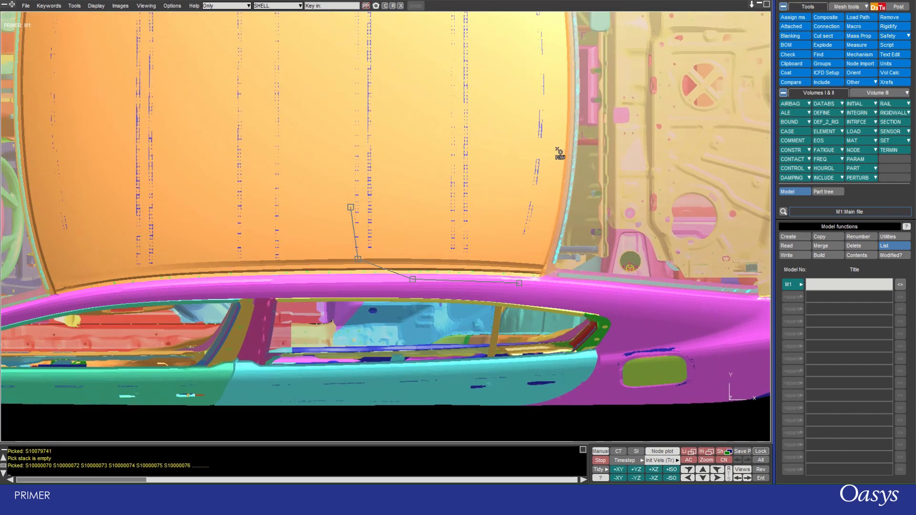
pyautogui.click(559, 141)
pyautogui.click(517, 61)
pyautogui.click(339, 61)
pyautogui.click(315, 118)
pyautogui.click(328, 177)
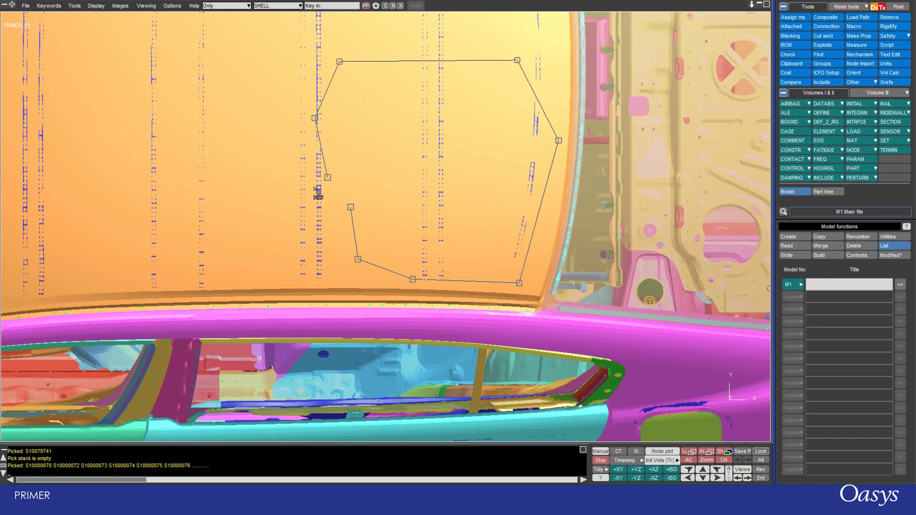
pyautogui.click(351, 209)
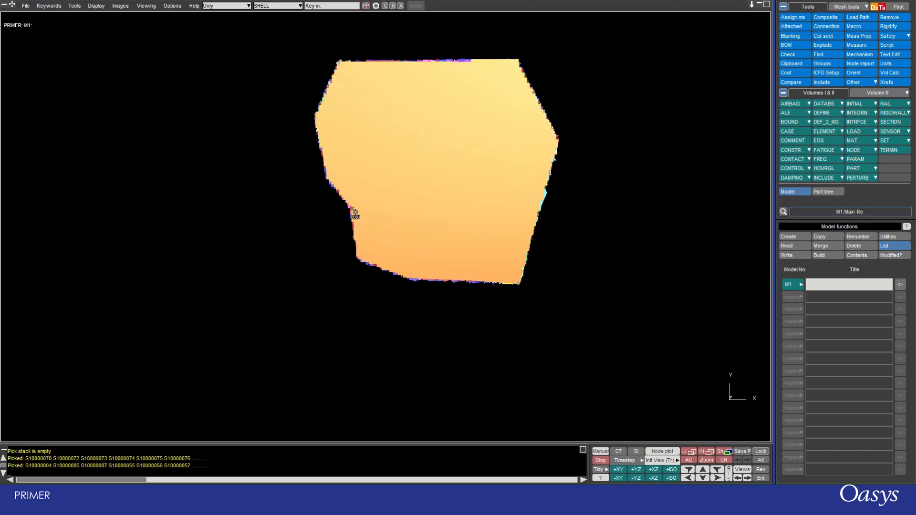
# Unblank the whole model and bring the full roof back into view.
pyautogui.press('u')
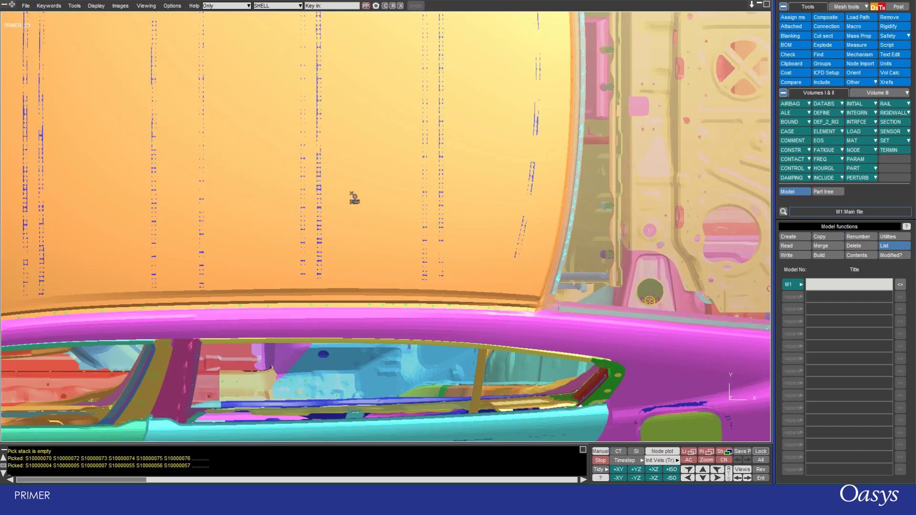
pyautogui.press('a')
pyautogui.scroll(4, 382, 191)
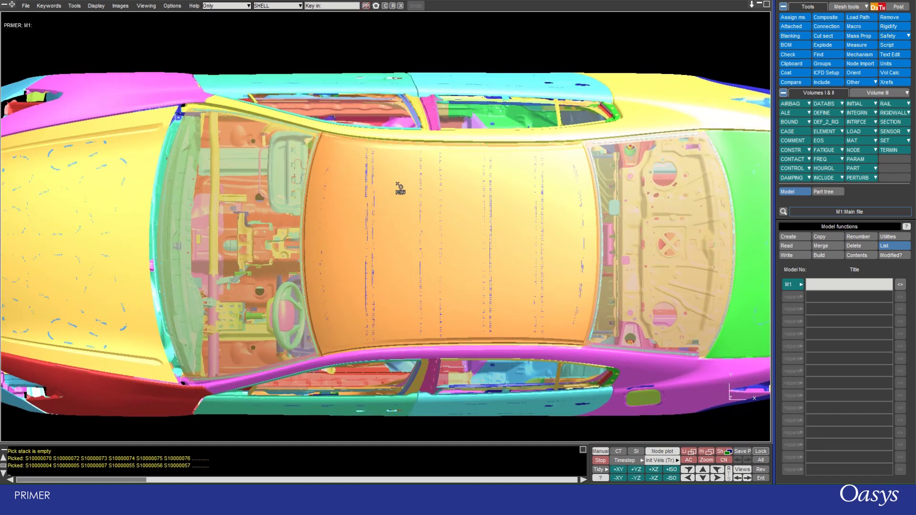
# Place four points of a selection polygon on the roof, reject the last two, and abort the polygon.
pyautogui.click(396, 220)
pyautogui.click(365, 288)
pyautogui.click(507, 321)
pyautogui.click(533, 208)
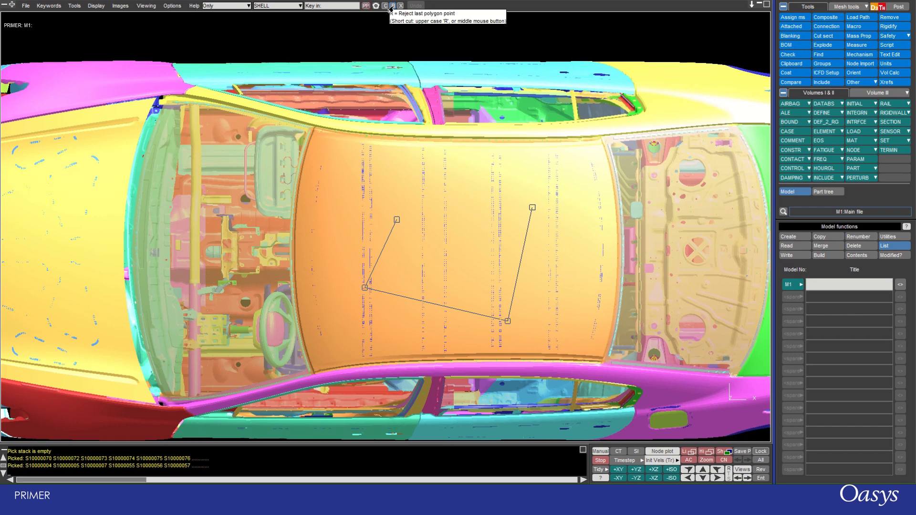
pyautogui.click(391, 5)
pyautogui.click(392, 6)
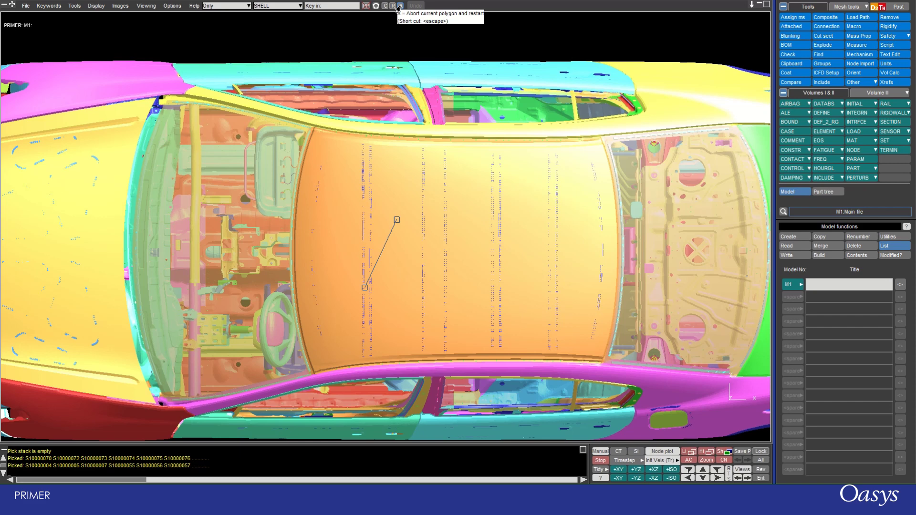
pyautogui.click(398, 6)
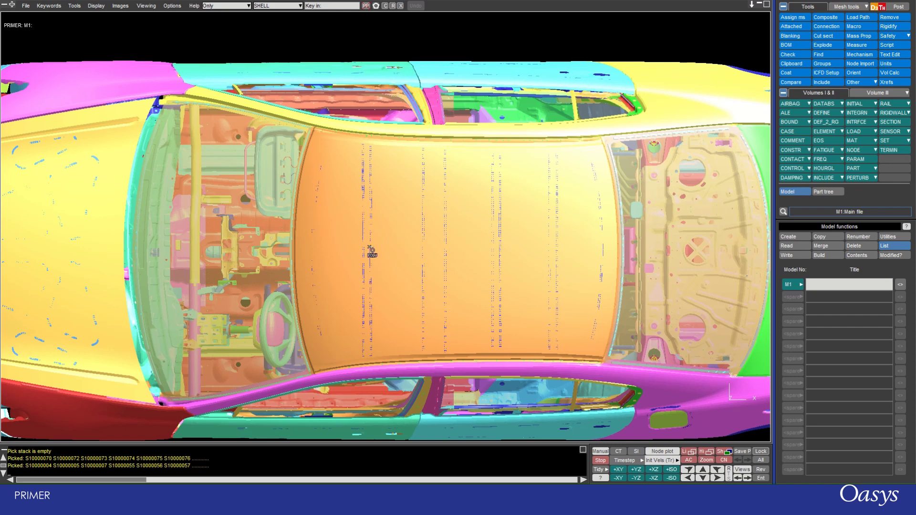
# Switch area picking to circular mode and isolate the shells within a circle centred on the front wheel hub in side view.
pyautogui.scroll(-3, 370, 250)
pyautogui.click(376, 5)
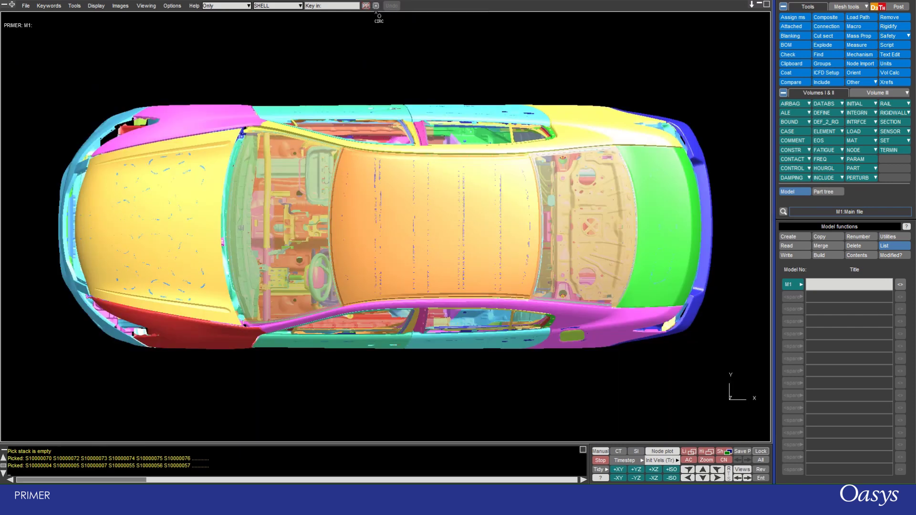
pyautogui.press('F3')
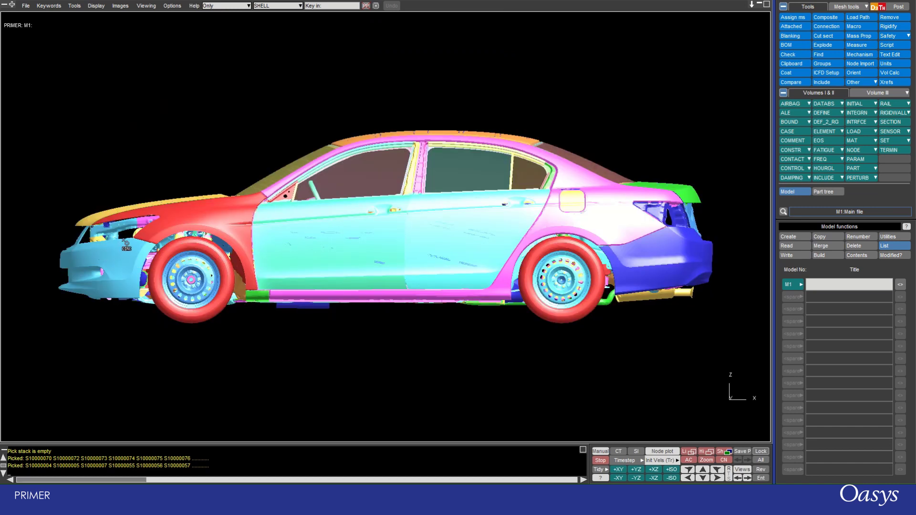
pyautogui.scroll(5, 143, 274)
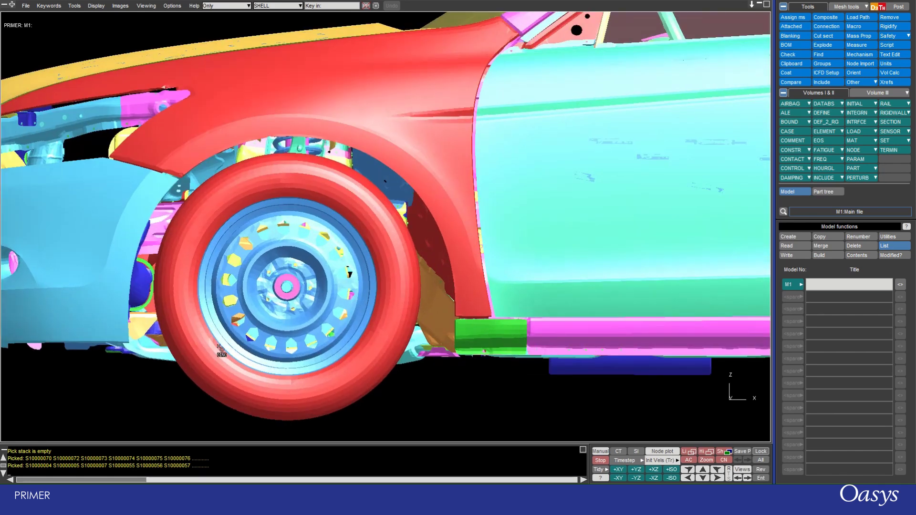
pyautogui.scroll(1, 220, 348)
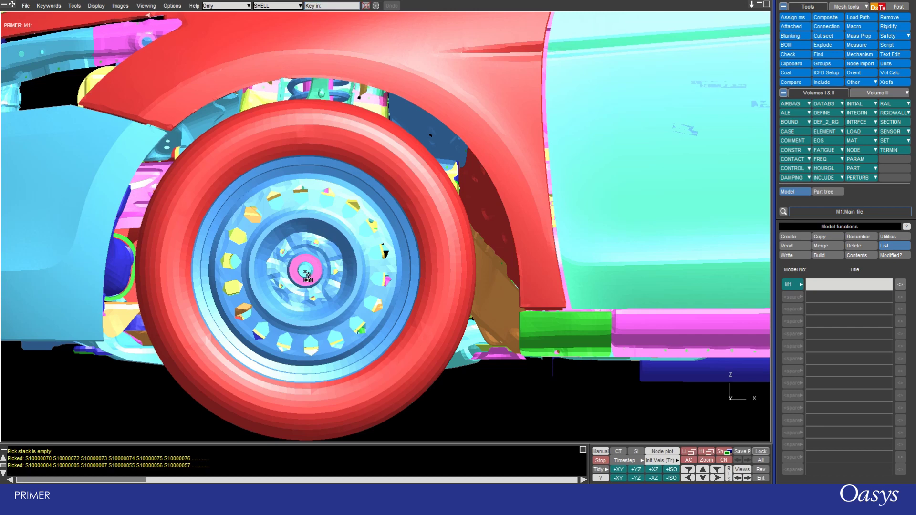
pyautogui.scroll(2, 306, 271)
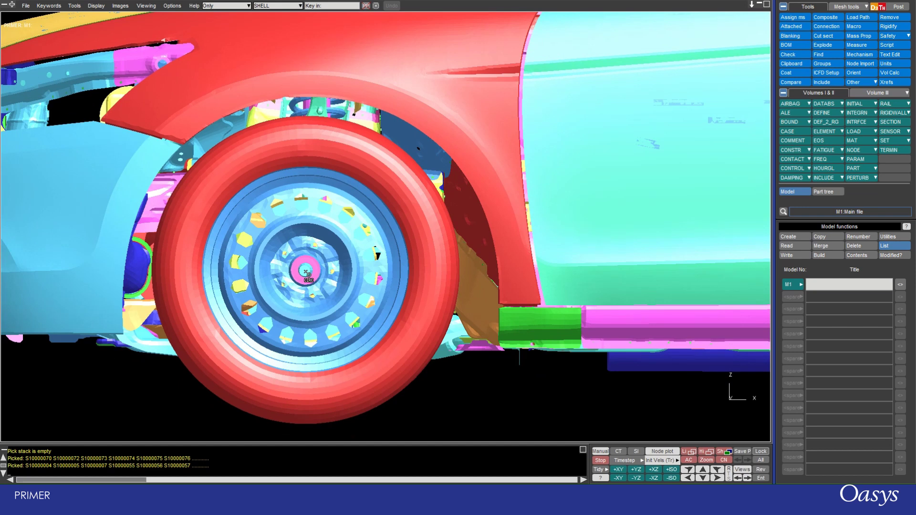
pyautogui.moveTo(305, 271); pyautogui.dragTo(405, 152)
# Inspect the isolated shells from the rear, and unblank the whole model with the full car fitted in view.
pyautogui.scroll(-2, 381, 174)
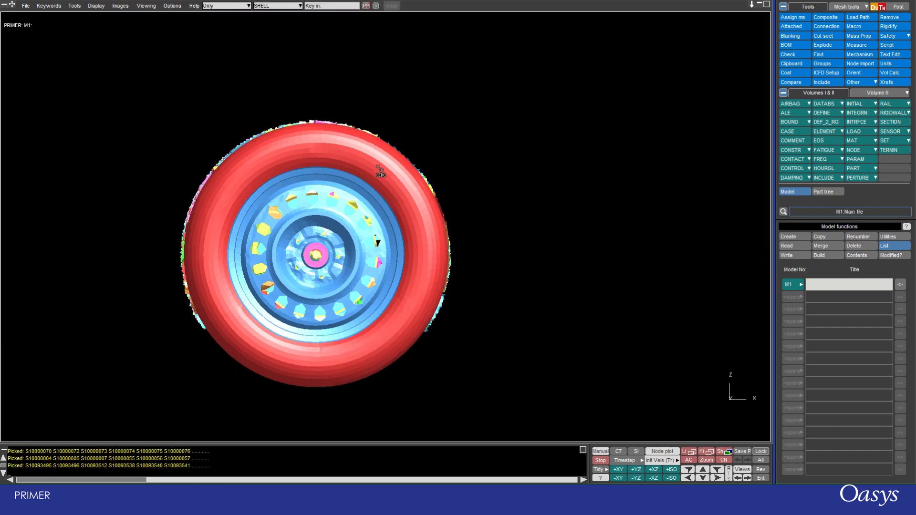
pyautogui.keyDown('shift'); pyautogui.moveTo(370, 182); pyautogui.dragTo(308, 183); pyautogui.keyUp('shift')
pyautogui.press('F2')
pyautogui.press('a')
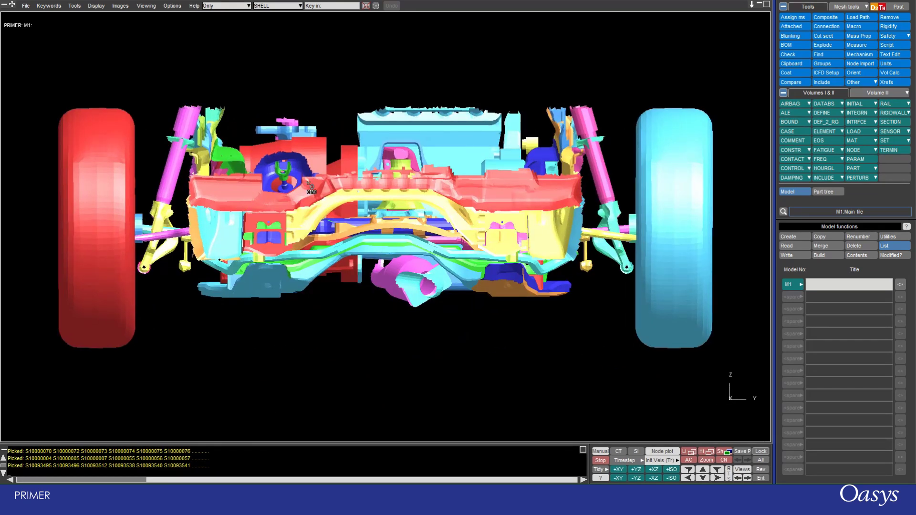
pyautogui.scroll(-2, 309, 187)
pyautogui.press('u')
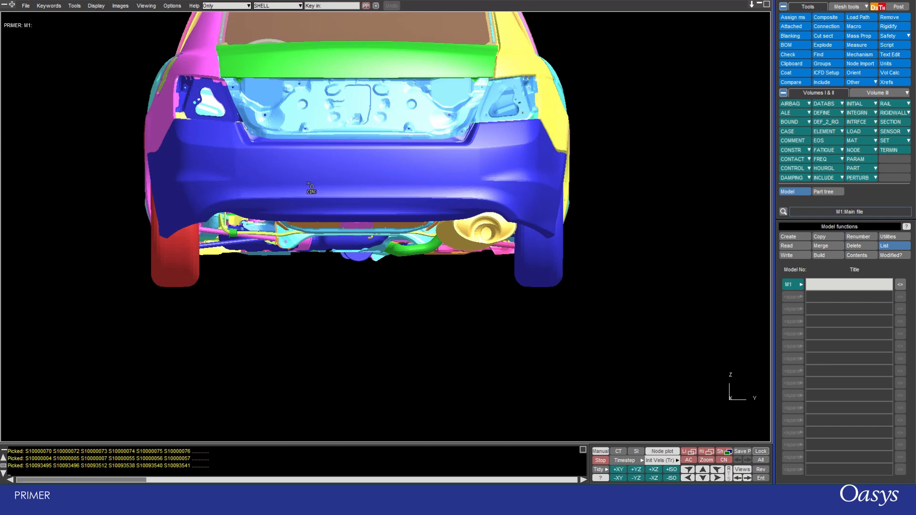
pyautogui.press('a')
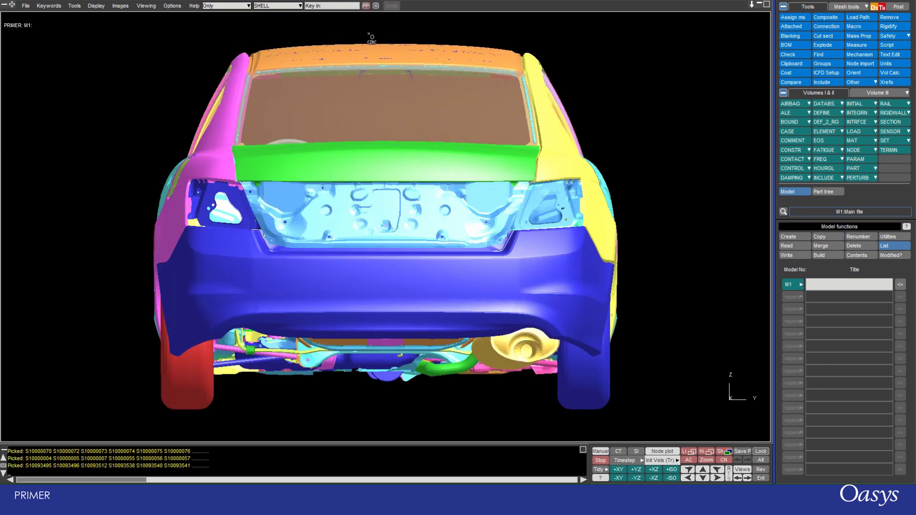
# Switch area picking to feature mode with an angle of 20 and isolate the bonnet's outer shells.
pyautogui.click(375, 6)
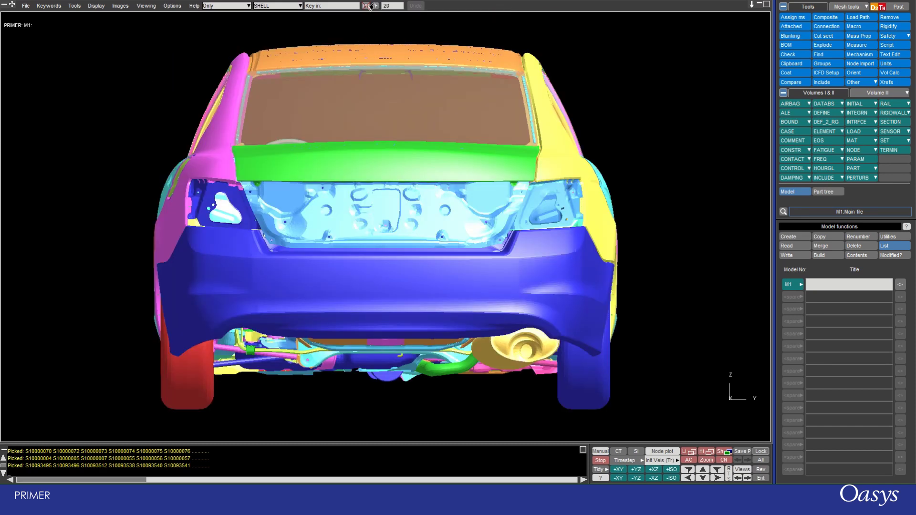
pyautogui.scroll(-5, 459, 241)
pyautogui.keyDown('shift'); pyautogui.moveTo(531, 211); pyautogui.dragTo(82, 236); pyautogui.keyUp('shift')
pyautogui.scroll(-3, 350, 253)
pyautogui.scroll(5, 392, 213)
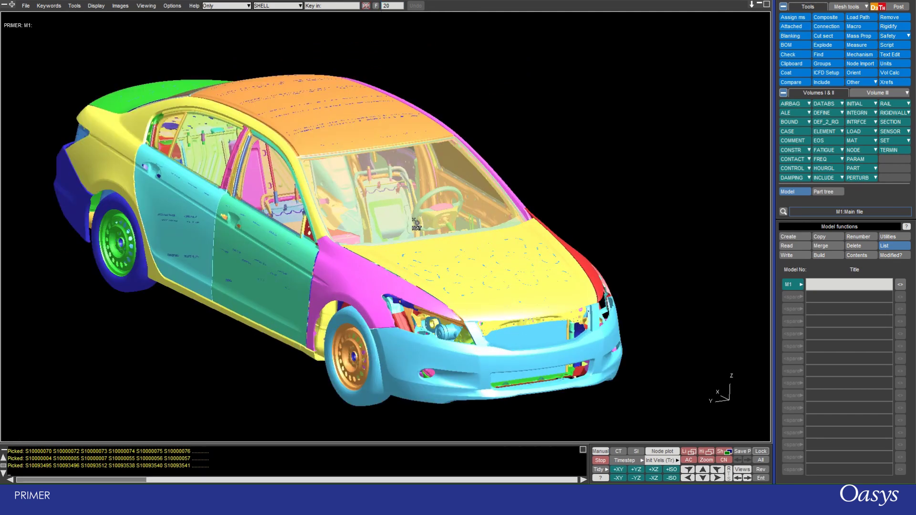
pyautogui.scroll(5, 415, 225)
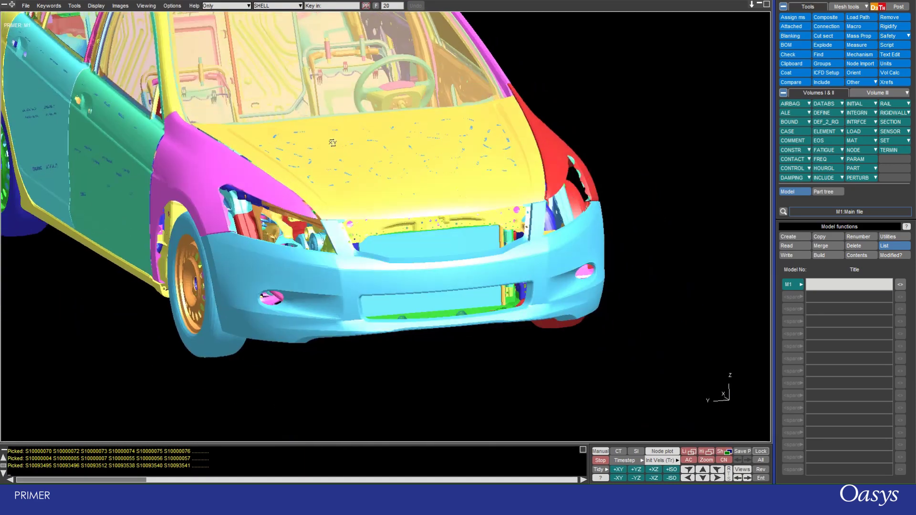
pyautogui.moveTo(332, 143); pyautogui.dragTo(283, 165)
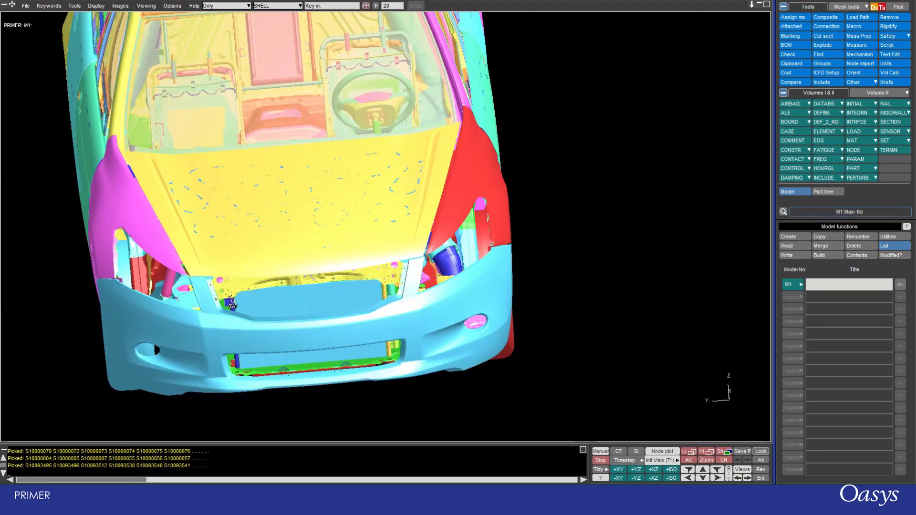
pyautogui.scroll(6, 232, 302)
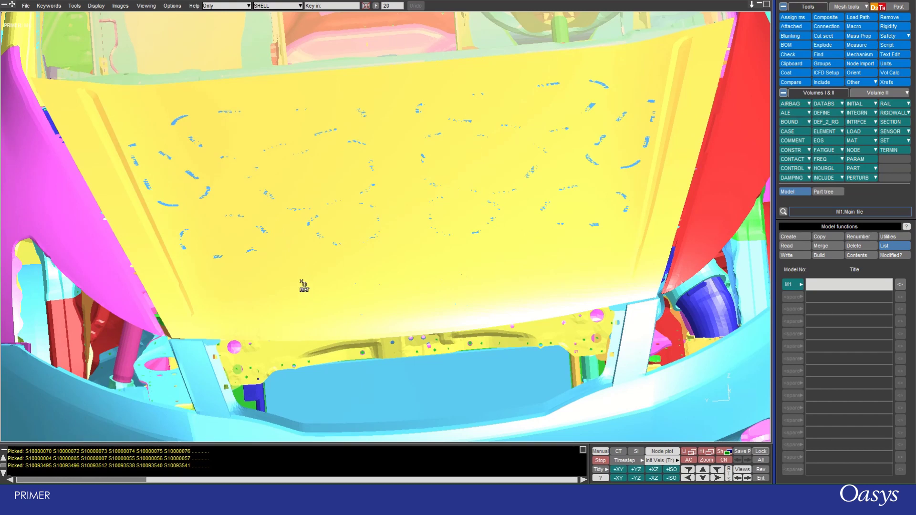
pyautogui.click(302, 283)
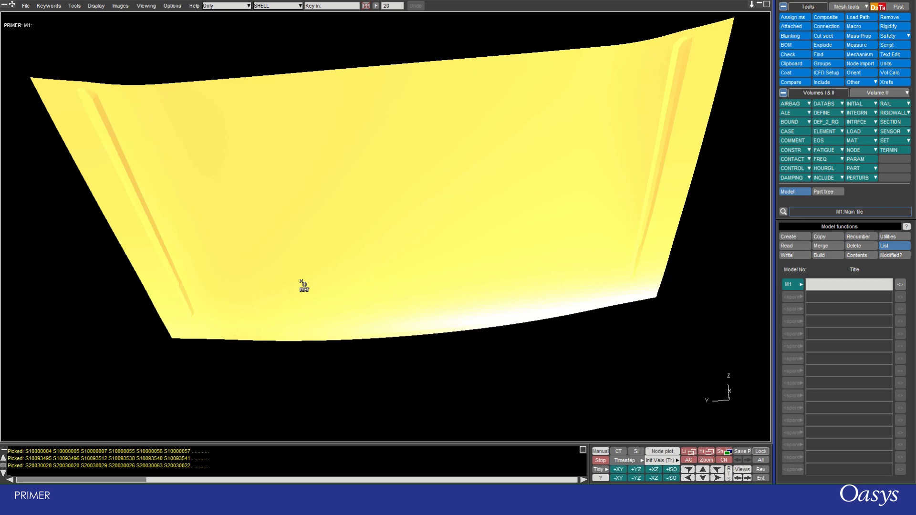
# Unblank the whole model and change the quick pick action to Sketch.
pyautogui.press('u')
pyautogui.scroll(-4, 296, 272)
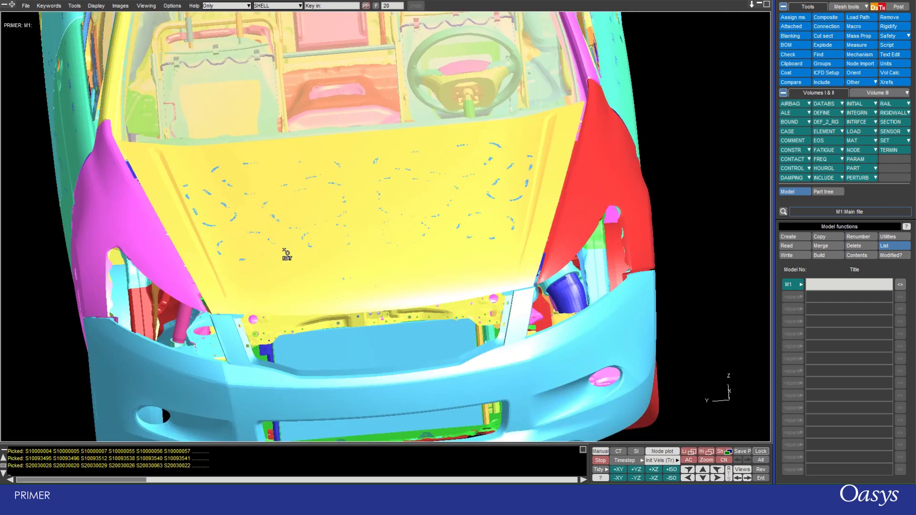
pyautogui.click(245, 10)
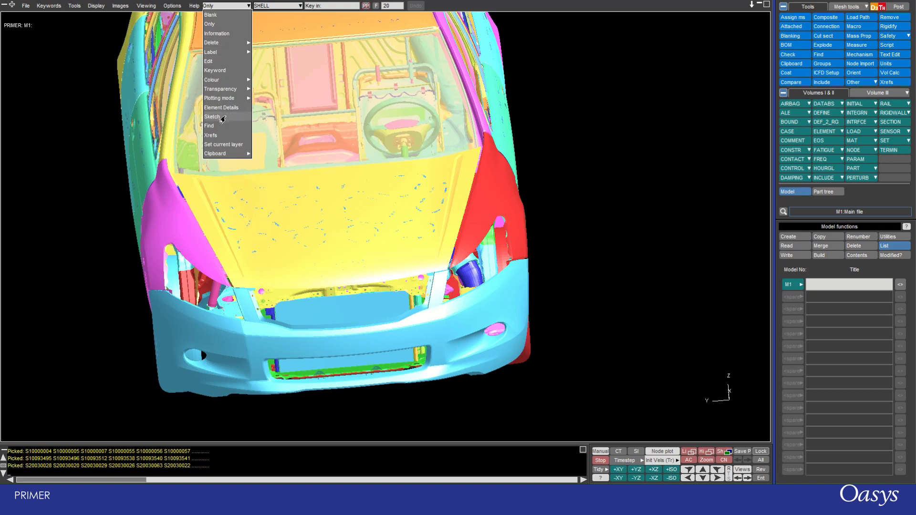
pyautogui.click(222, 117)
# Sketch the front bumper's shells by feature from a point beside the fog lamp opening, and examine the extent of the selection.
pyautogui.scroll(3, 231, 320)
pyautogui.keyDown('shift'); pyautogui.moveTo(231, 320); pyautogui.dragTo(269, 289); pyautogui.keyUp('shift')
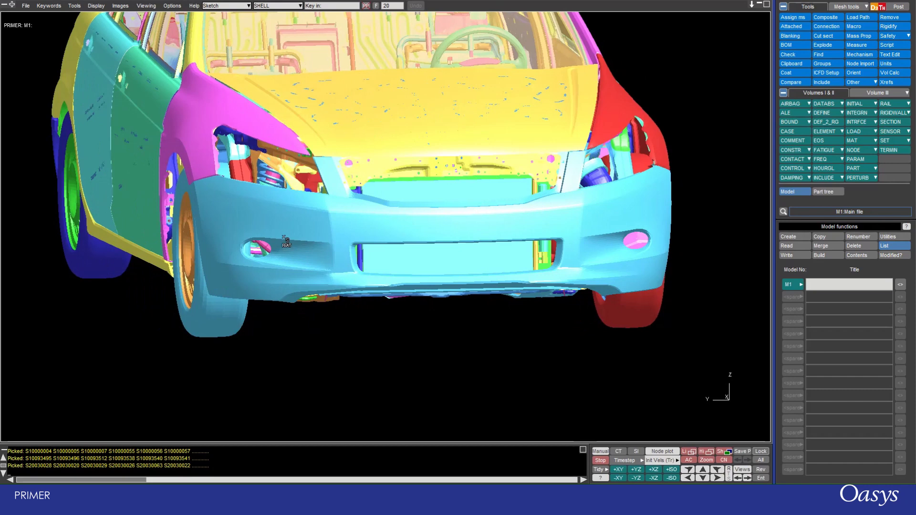
pyautogui.scroll(4, 278, 250)
pyautogui.scroll(4, 302, 175)
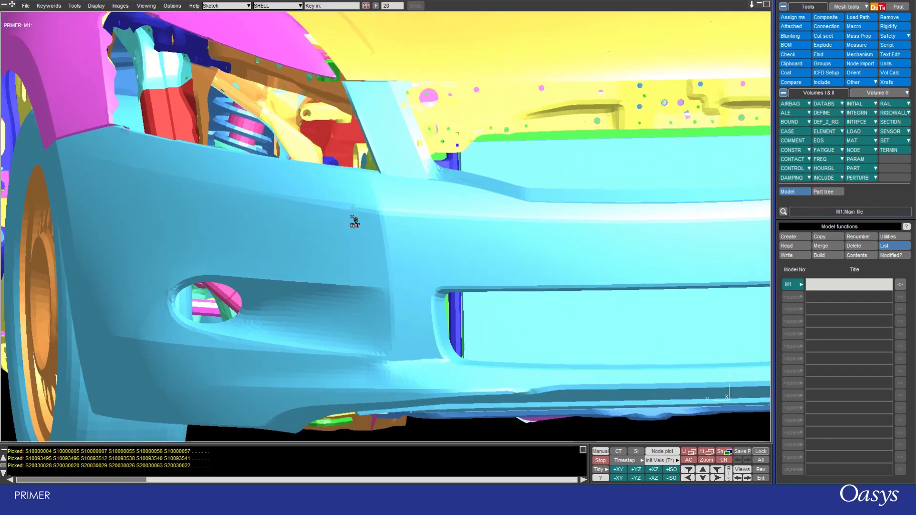
pyautogui.click(358, 246)
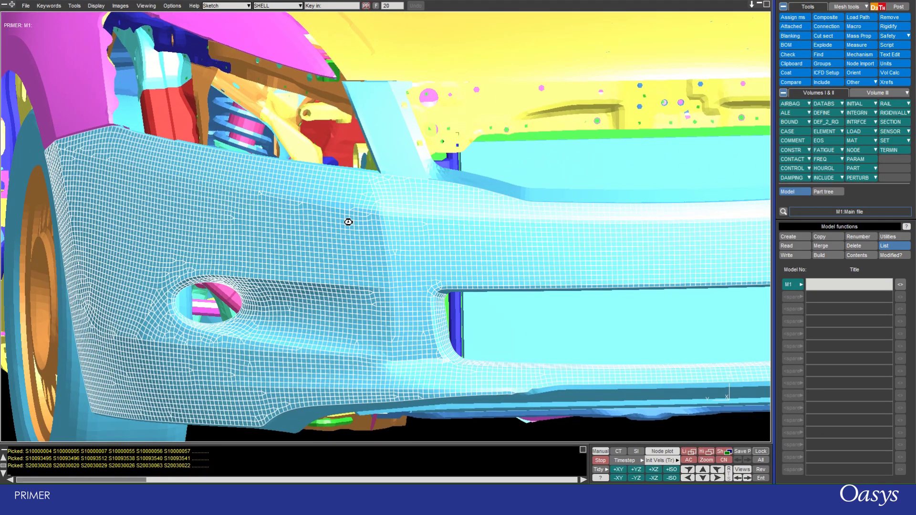
pyautogui.scroll(-5, 348, 222)
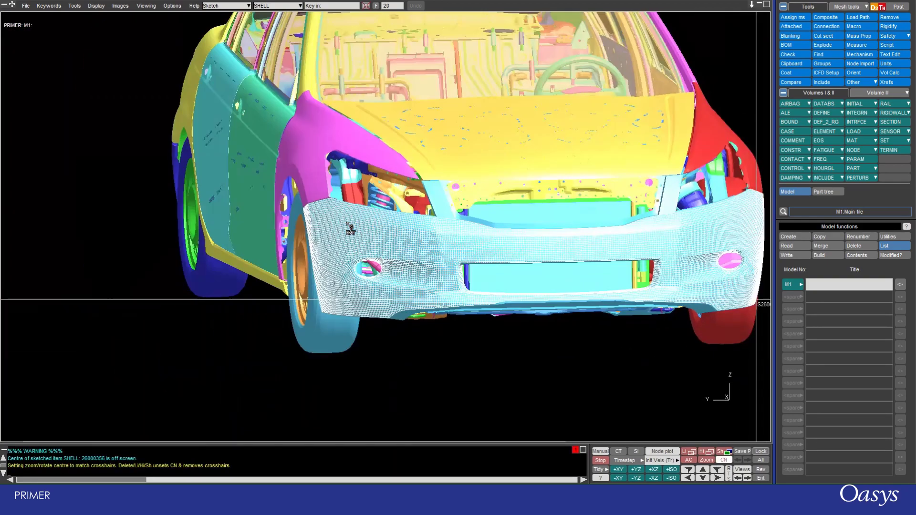
pyautogui.keyDown('shift'); pyautogui.moveTo(403, 228); pyautogui.dragTo(391, 210); pyautogui.keyUp('shift')
pyautogui.moveTo(391, 210); pyautogui.dragTo(426, 150, button='middle')
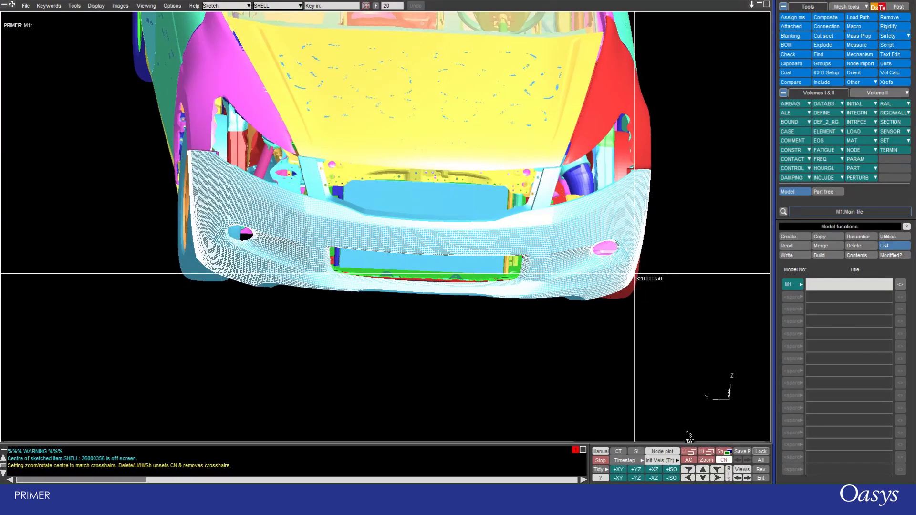
# Clear the sketched bumper shells and set the feature angle to 5.
pyautogui.click(722, 451)
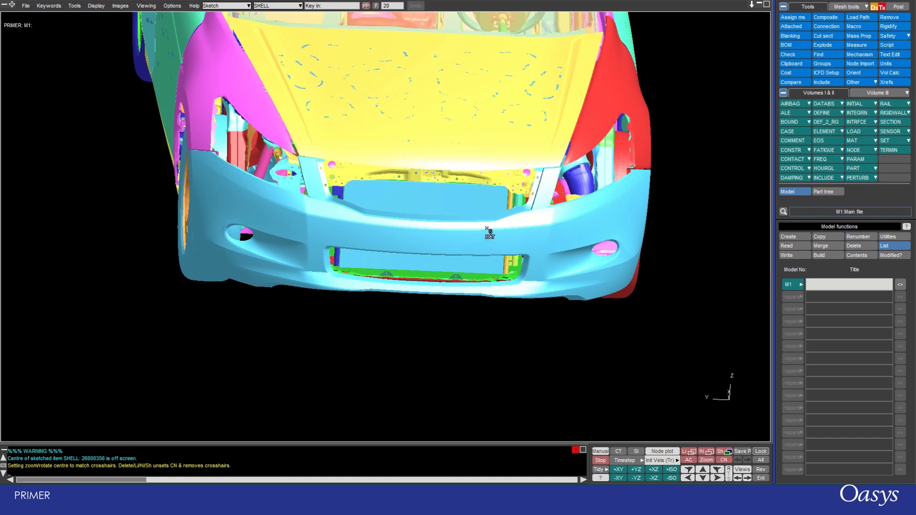
pyautogui.keyDown('shift'); pyautogui.moveTo(474, 211); pyautogui.dragTo(432, 285, button='middle'); pyautogui.keyUp('shift')
pyautogui.keyDown('shift'); pyautogui.moveTo(432, 286); pyautogui.dragTo(379, 279); pyautogui.keyUp('shift')
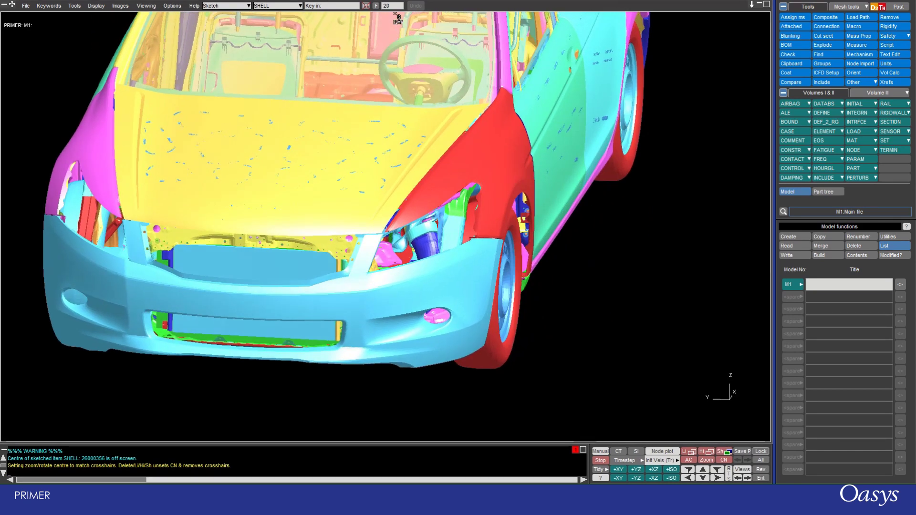
pyautogui.moveTo(394, 6); pyautogui.dragTo(383, 6)
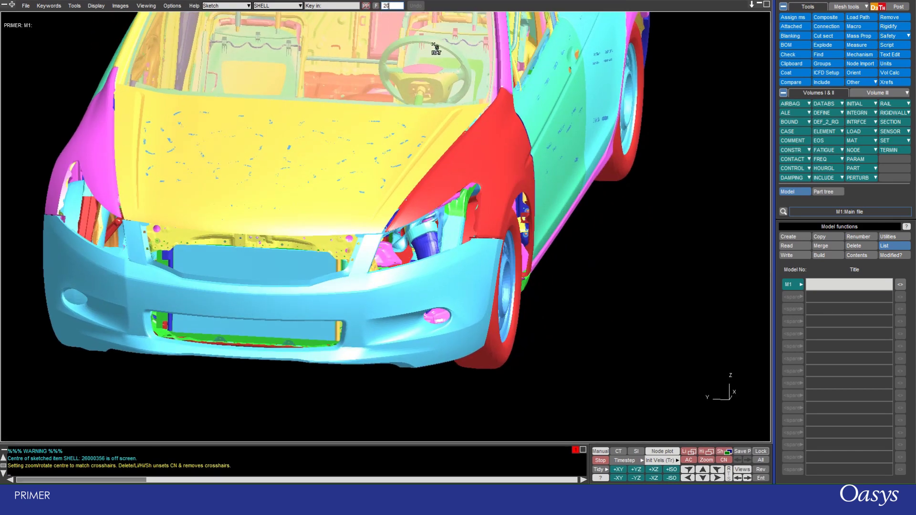
pyautogui.write('5')
pyautogui.press('Return')
# Sketch the front bumper's shells by feature from a point above the lower grille opening, and inspect where the selection stops.
pyautogui.scroll(5, 286, 312)
pyautogui.click(414, 292)
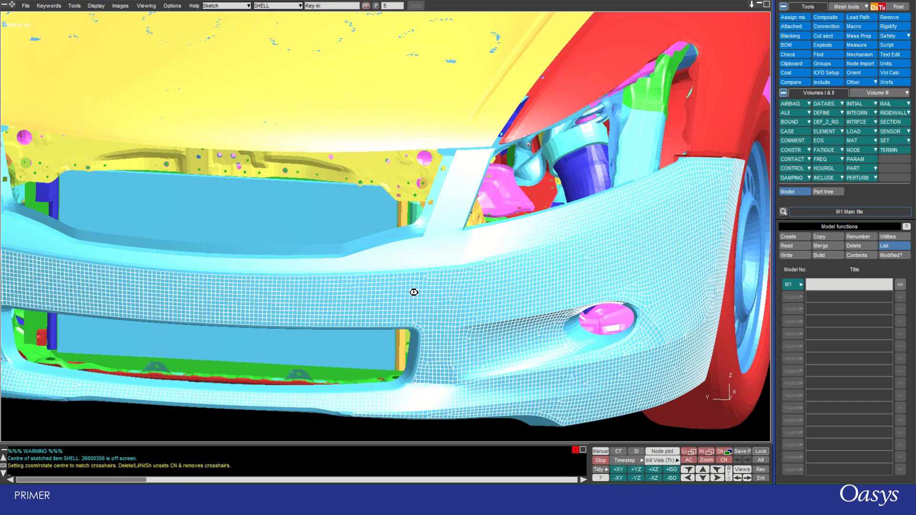
pyautogui.scroll(-3, 413, 292)
pyautogui.scroll(-4, 414, 290)
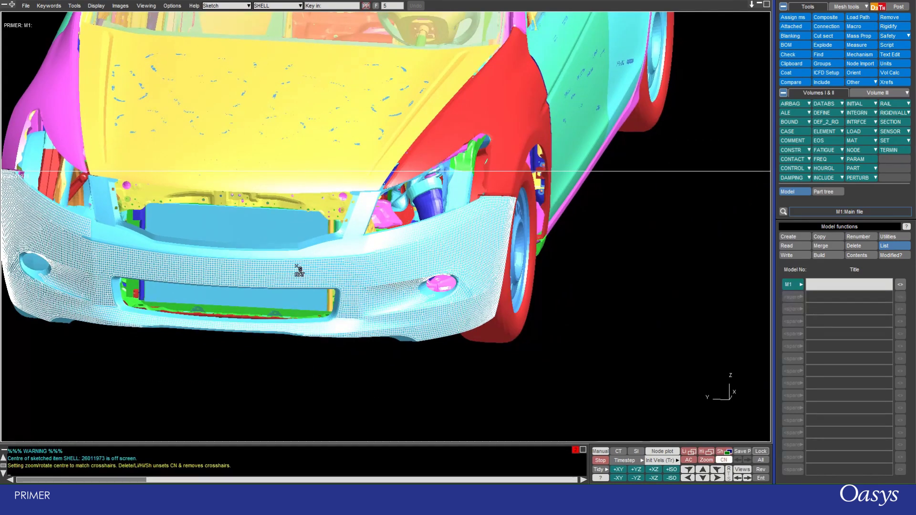
pyautogui.keyDown('shift'); pyautogui.moveTo(238, 271); pyautogui.dragTo(321, 327, button='middle'); pyautogui.keyUp('shift')
pyautogui.keyDown('shift'); pyautogui.moveTo(321, 327); pyautogui.dragTo(470, 288); pyautogui.keyUp('shift')
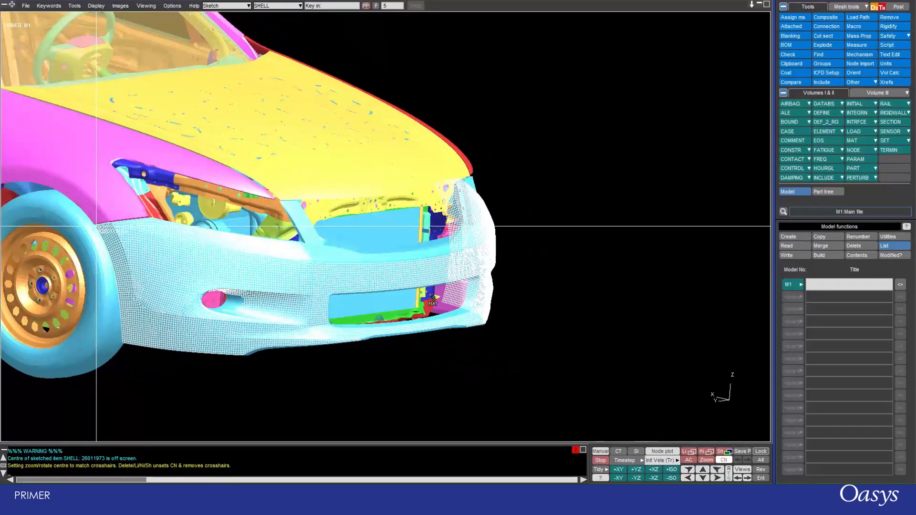
pyautogui.scroll(4, 335, 276)
pyautogui.keyDown('shift'); pyautogui.moveTo(404, 278); pyautogui.dragTo(217, 245, button='middle'); pyautogui.keyUp('shift')
pyautogui.scroll(3, 335, 233)
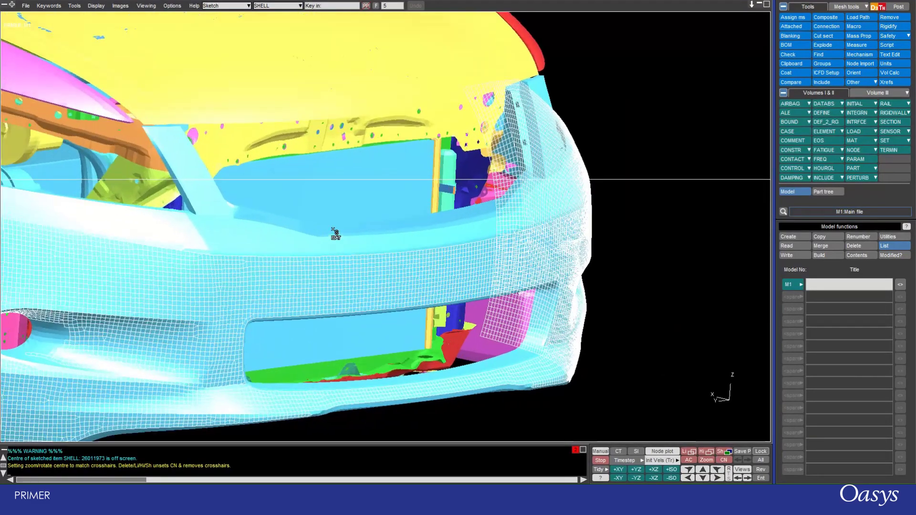
pyautogui.scroll(6, 208, 235)
pyautogui.keyDown('shift'); pyautogui.moveTo(250, 300); pyautogui.dragTo(268, 282, button='middle'); pyautogui.keyUp('shift')
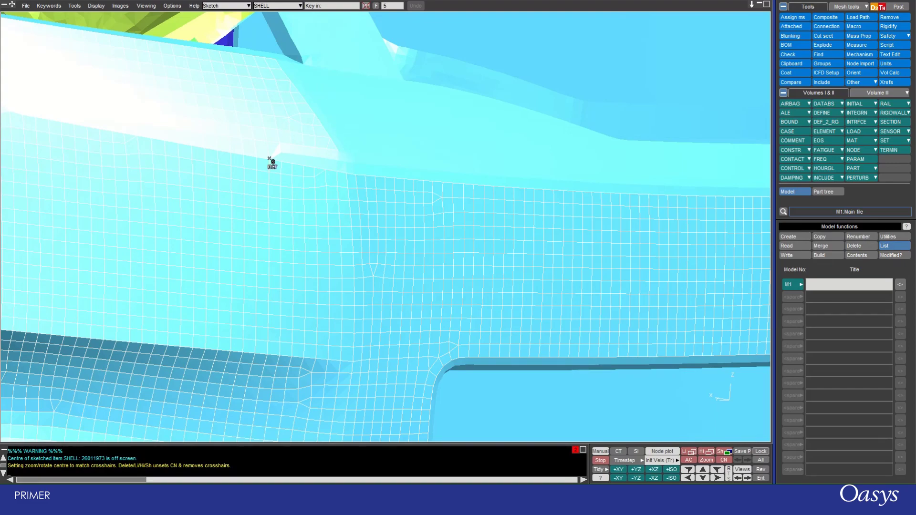
# Fit the whole car in view and clear the sketched bumper shells.
pyautogui.scroll(-5, 267, 168)
pyautogui.scroll(-8, 266, 168)
pyautogui.keyDown('shift'); pyautogui.moveTo(380, 143); pyautogui.dragTo(193, 167); pyautogui.keyUp('shift')
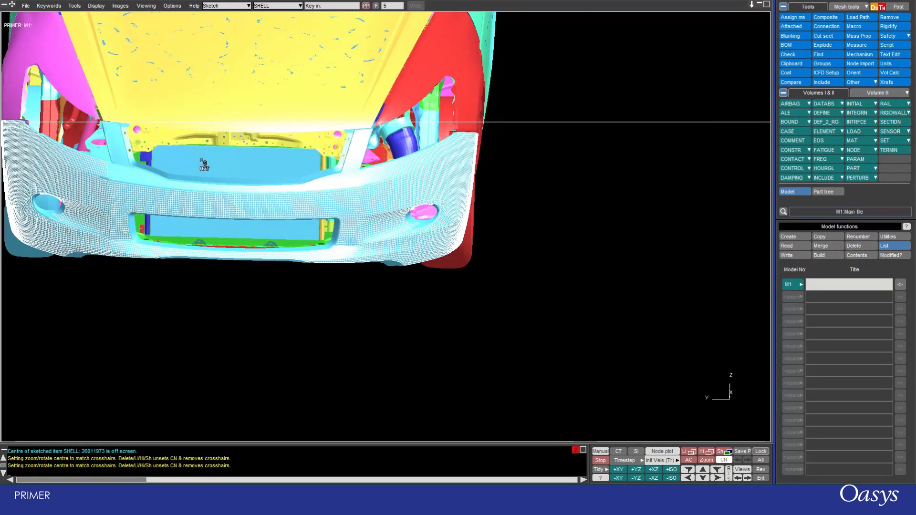
pyautogui.press('a')
pyautogui.click(724, 451)
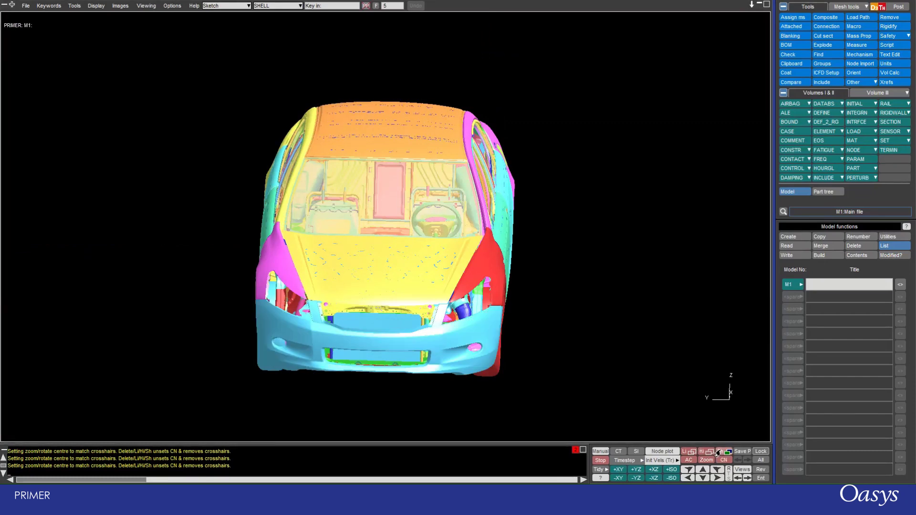
# Turn the whole car to a top view and review the available quick pick operations, rejecting the choice between duplicate shells.
pyautogui.press('1')
pyautogui.keyDown('shift'); pyautogui.moveTo(487, 296); pyautogui.dragTo(279, 277, button='middle'); pyautogui.keyUp('shift')
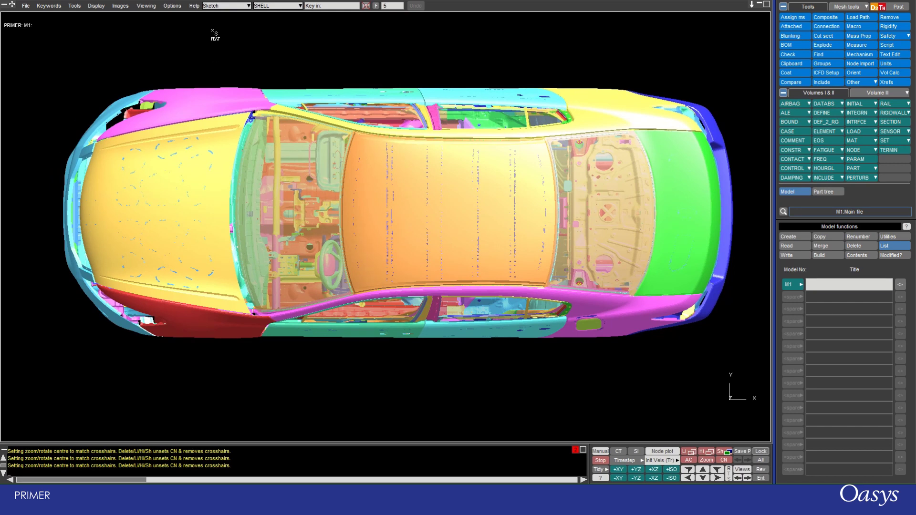
pyautogui.click(247, 6)
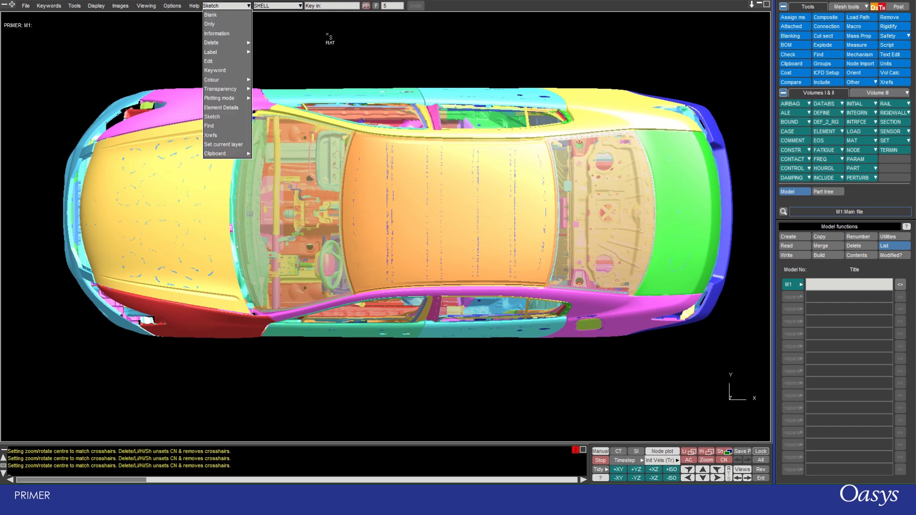
pyautogui.click(327, 34)
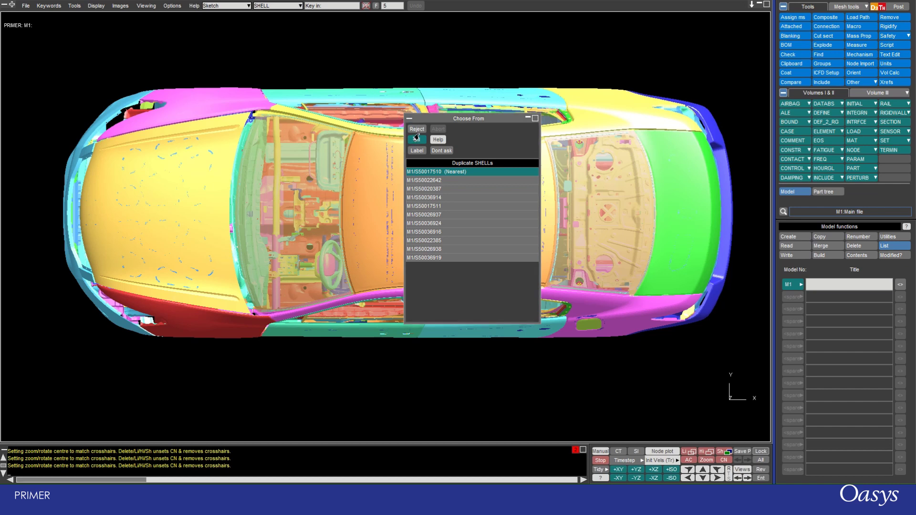
pyautogui.click(415, 130)
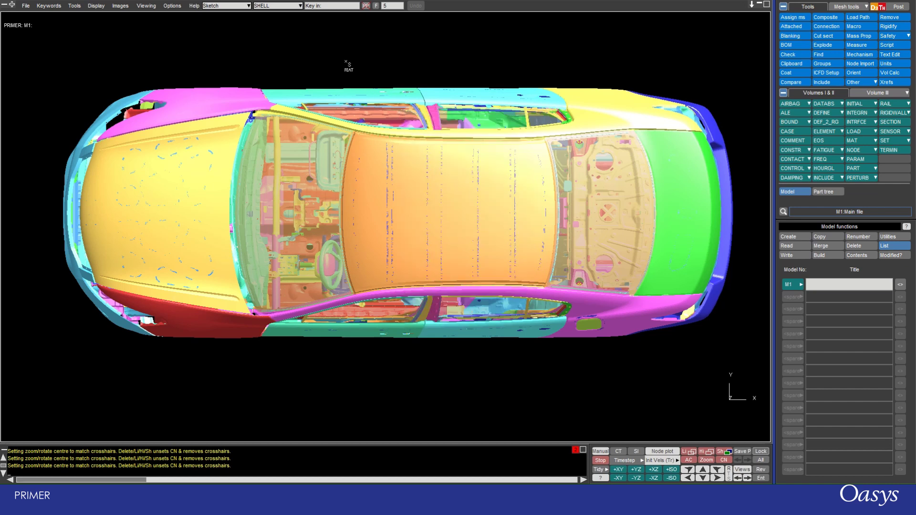
# Make the roof's shells partly transparent by feature picking and inspect the interior through the roof.
pyautogui.rightClick(363, 171)
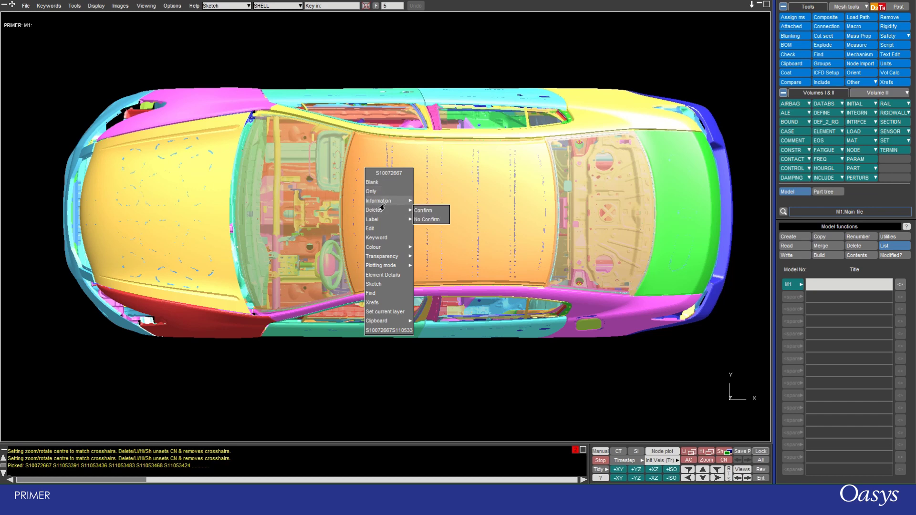
pyautogui.moveTo(389, 206)
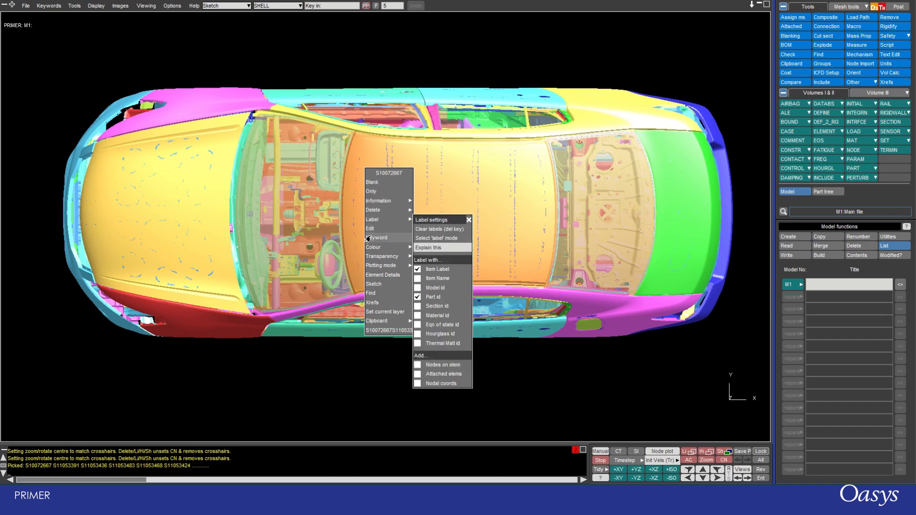
pyautogui.moveTo(367, 249)
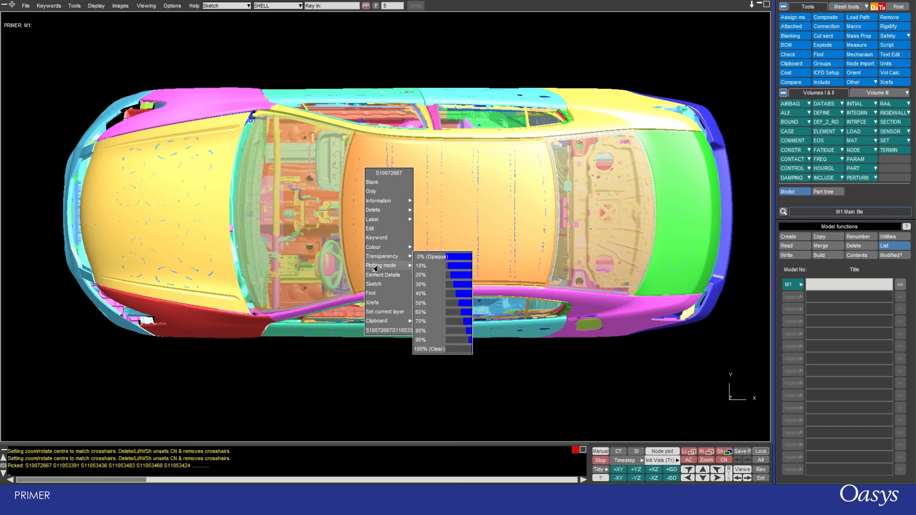
pyautogui.moveTo(376, 268)
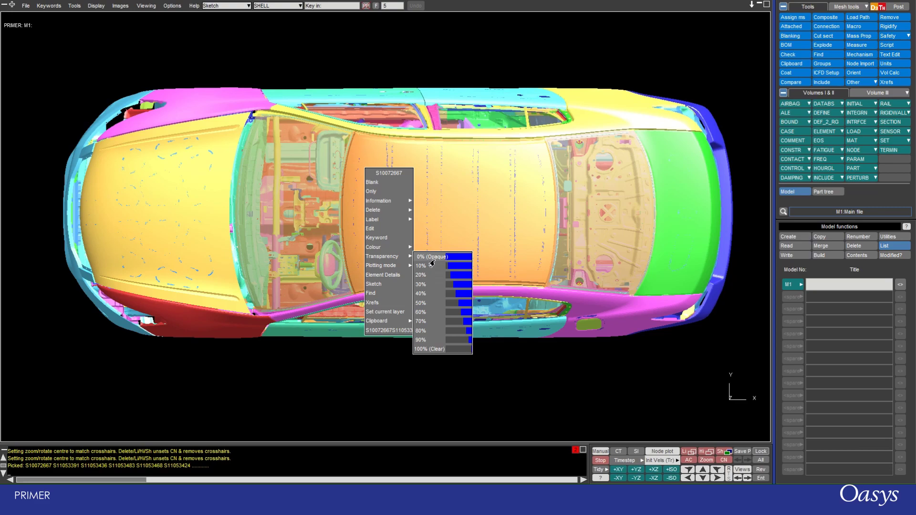
pyautogui.click(433, 273)
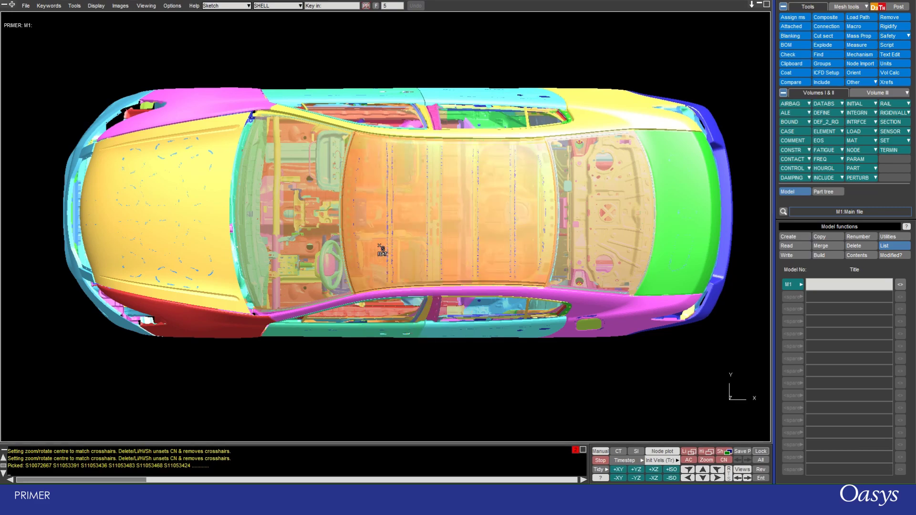
pyautogui.scroll(4, 380, 249)
pyautogui.keyDown('shift'); pyautogui.moveTo(393, 230); pyautogui.dragTo(409, 308); pyautogui.keyUp('shift')
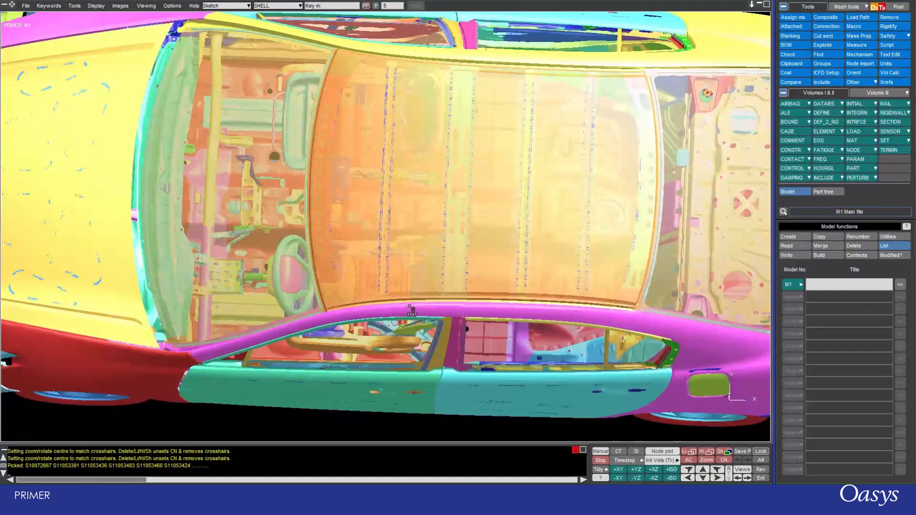
pyautogui.scroll(-3, 373, 228)
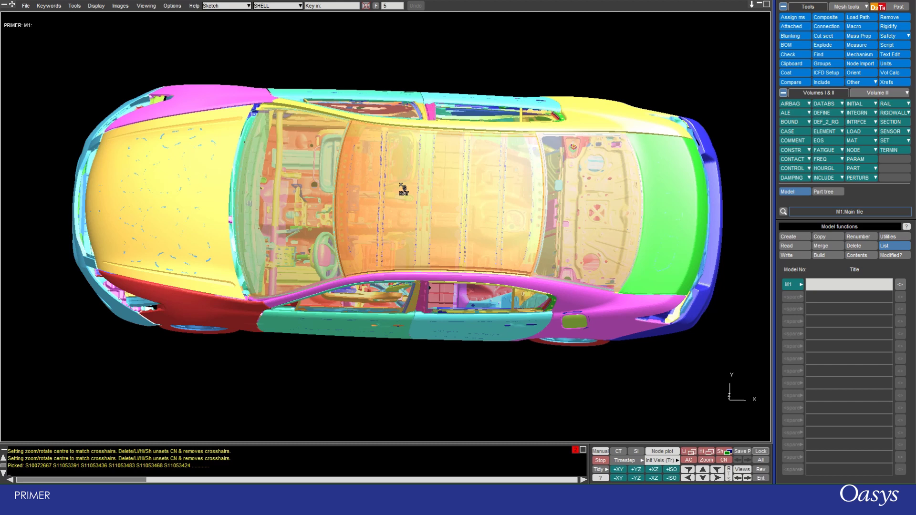
pyautogui.scroll(-1, 389, 58)
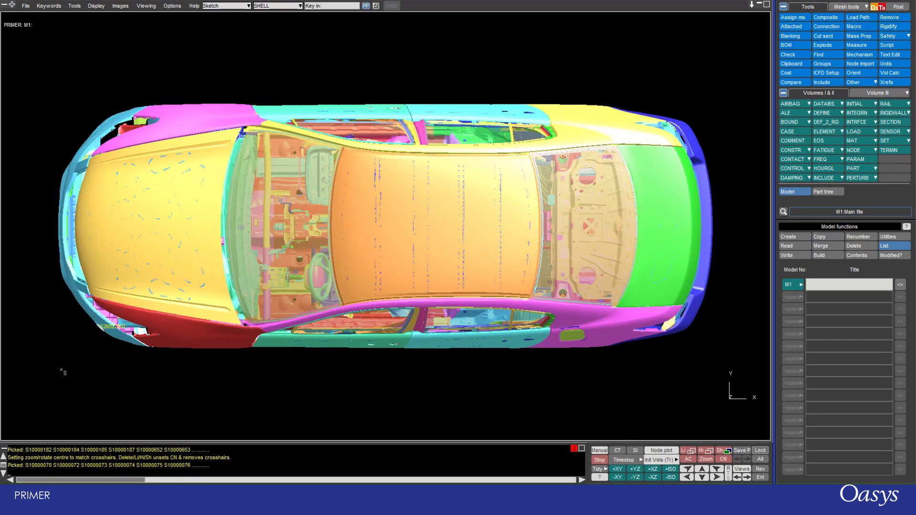
# Open the keyword table of the model's SHELL elements and enlarge it to show more rows.
pyautogui.click(825, 131)
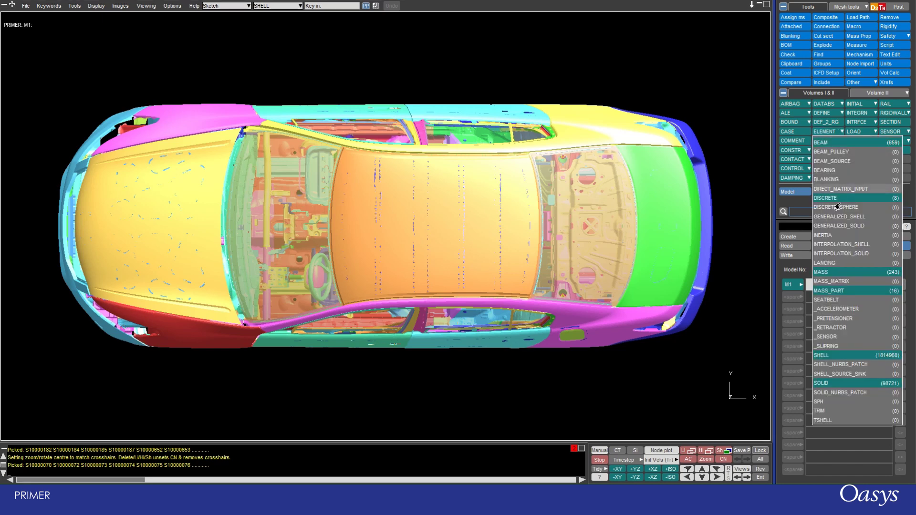
pyautogui.click(833, 356)
pyautogui.click(827, 257)
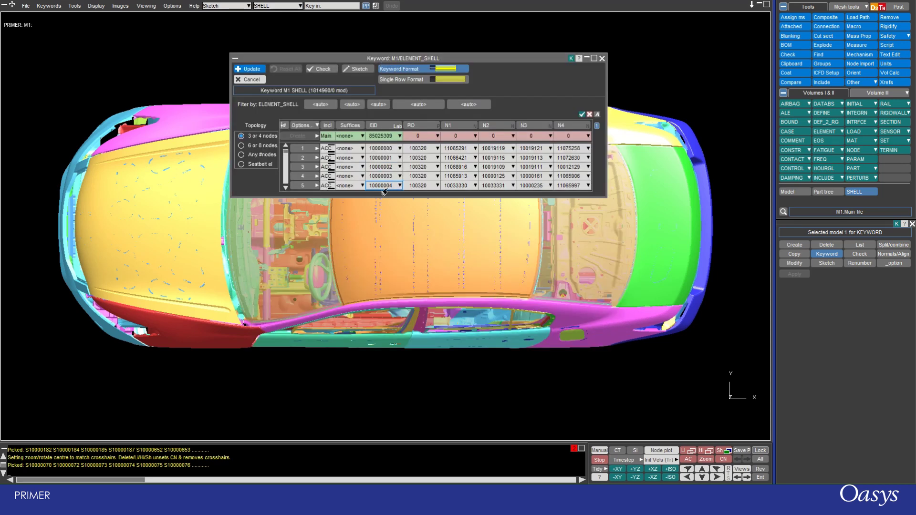
pyautogui.moveTo(389, 240); pyautogui.dragTo(428, 385)
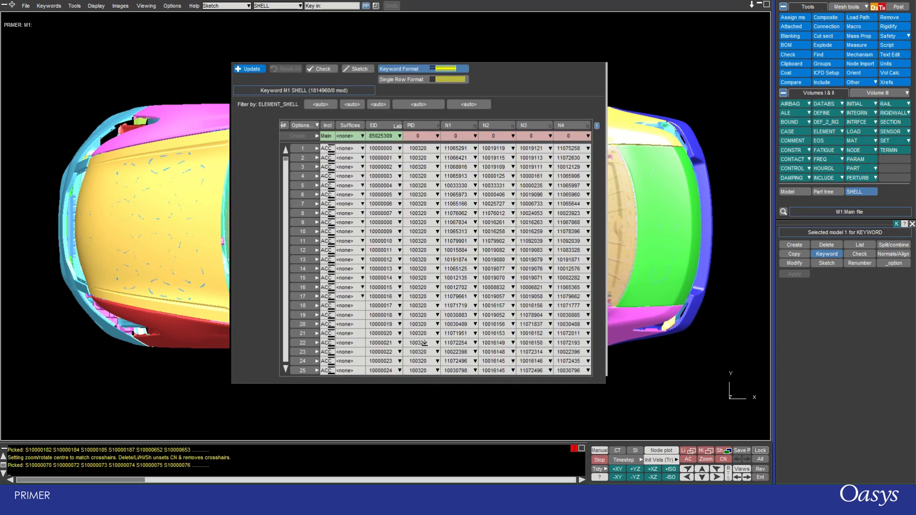
# Start a shell selection from the keyword table and review the available filter criteria without applying any.
pyautogui.click(314, 127)
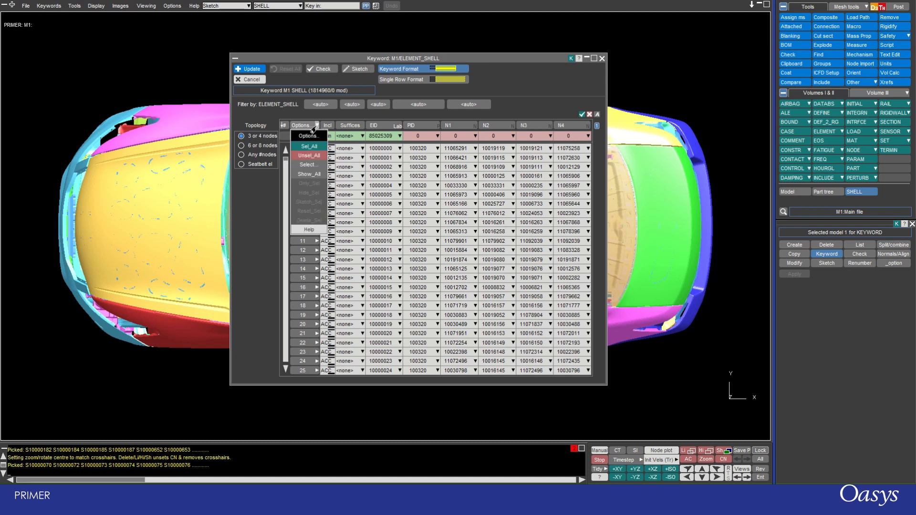
pyautogui.click(302, 165)
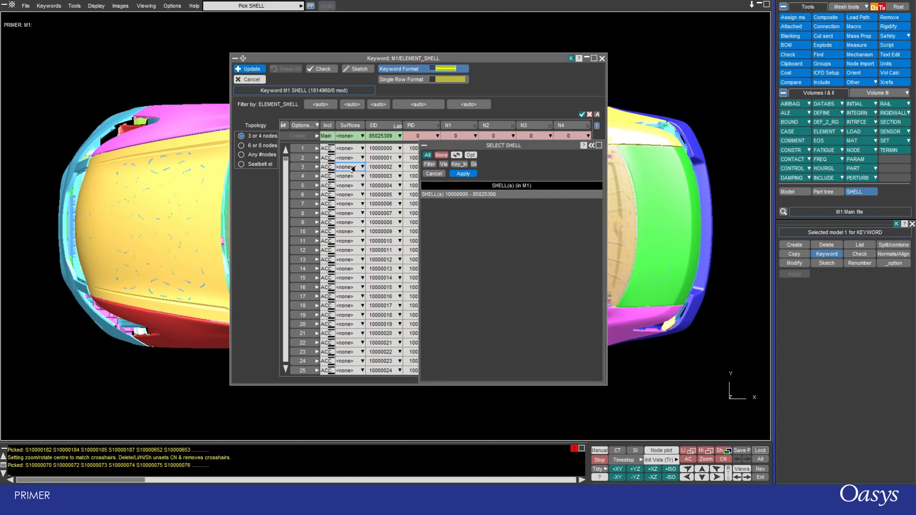
pyautogui.click(428, 164)
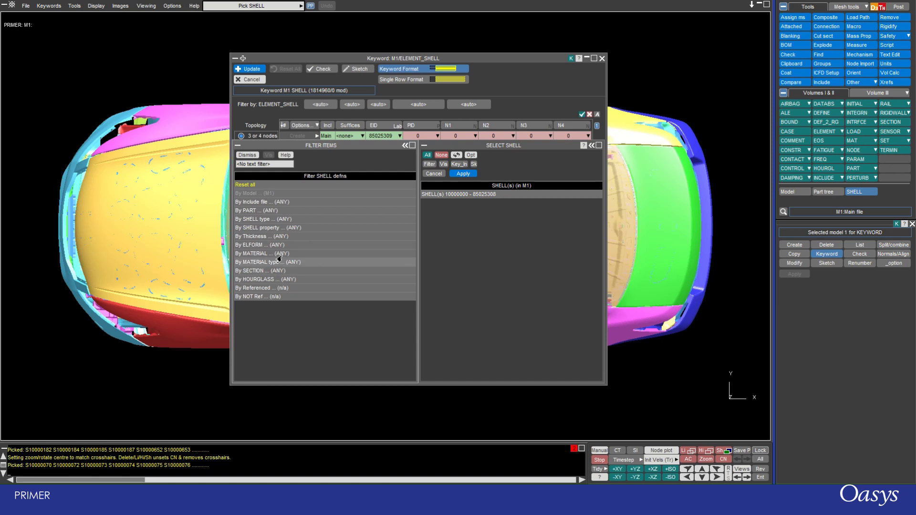
pyautogui.click(248, 155)
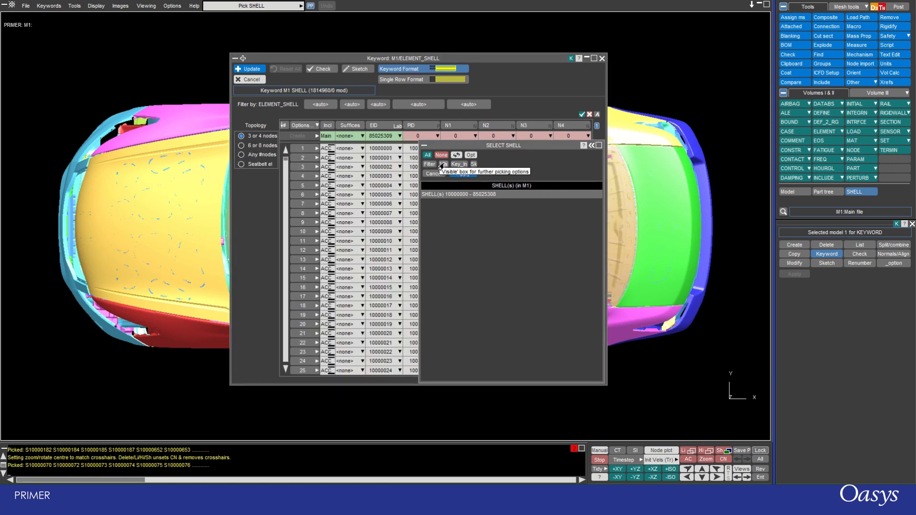
# Open the screen picking options clear of the hood, select a rectangular area of hood shells, and deselect it.
pyautogui.click(441, 165)
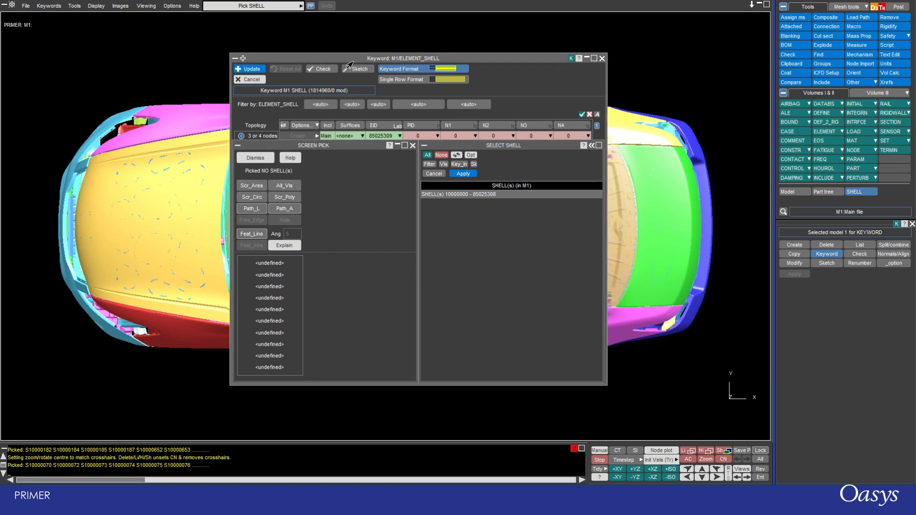
pyautogui.moveTo(355, 61); pyautogui.dragTo(565, 69)
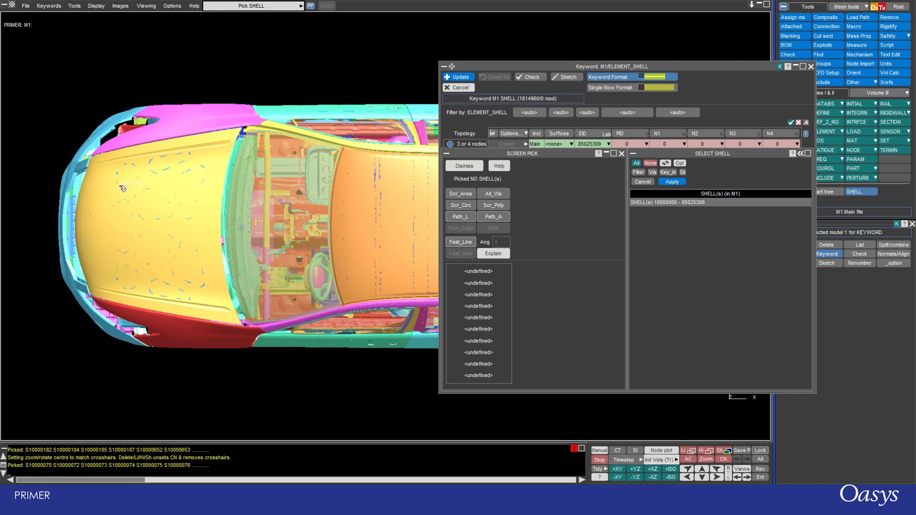
pyautogui.moveTo(138, 209); pyautogui.dragTo(211, 272)
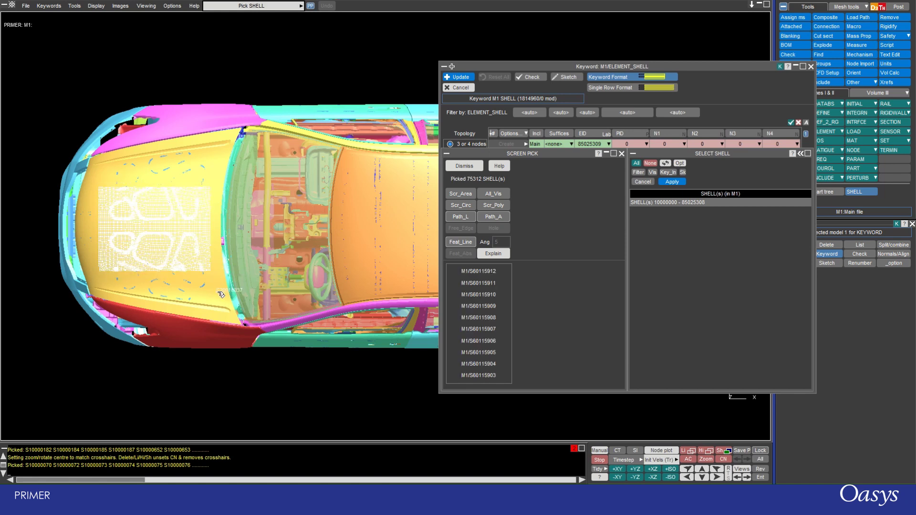
pyautogui.moveTo(225, 290); pyautogui.dragTo(73, 151, button='right')
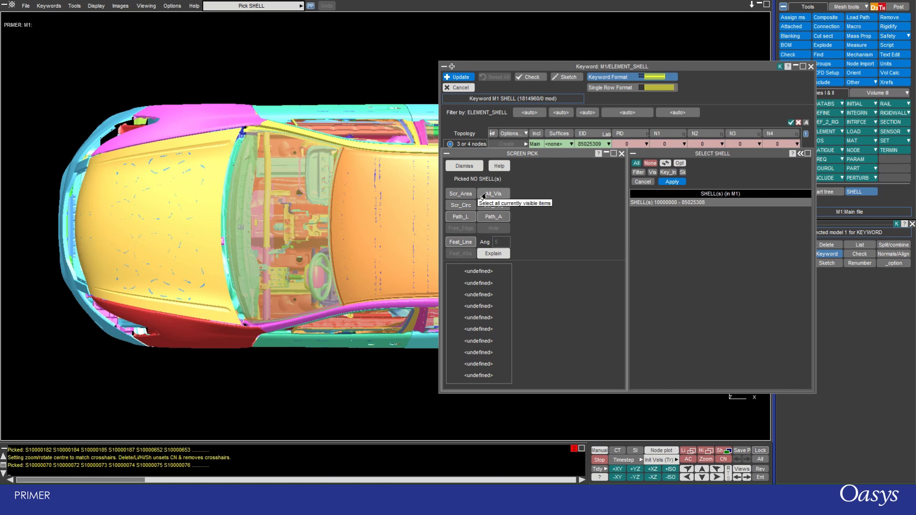
# Select the shells within a circle centred on the hood, and clear that selection.
pyautogui.click(458, 205)
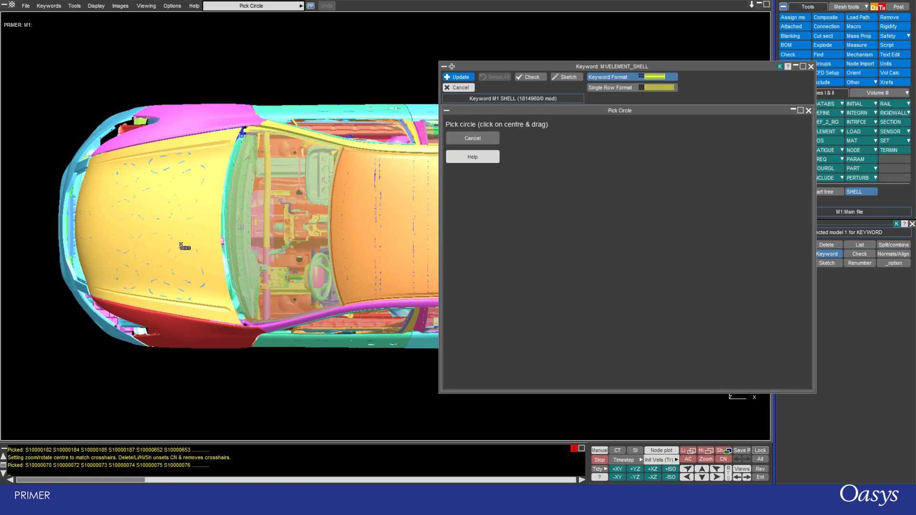
pyautogui.moveTo(155, 225); pyautogui.dragTo(193, 186)
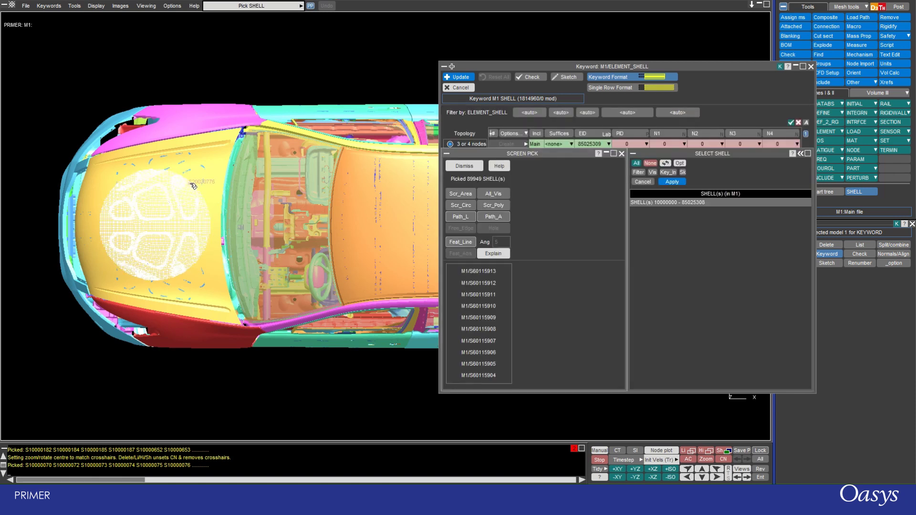
pyautogui.middleClick(76, 137)
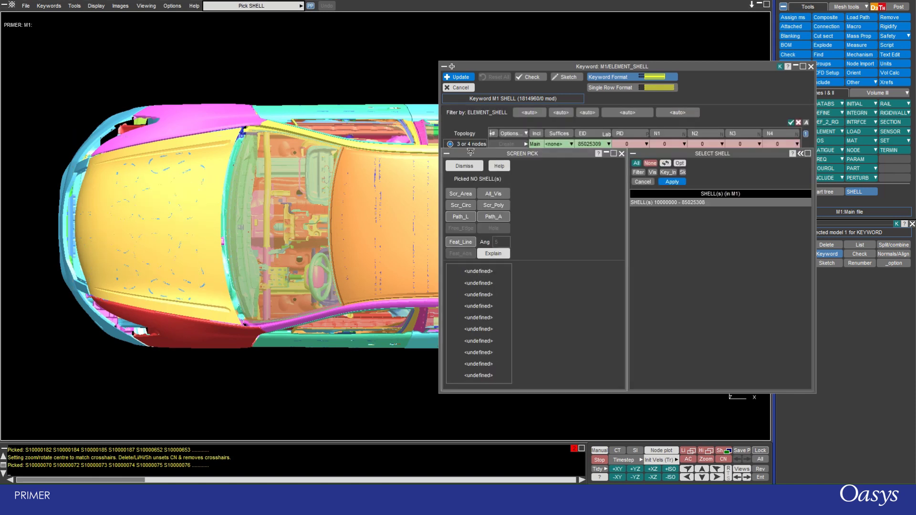
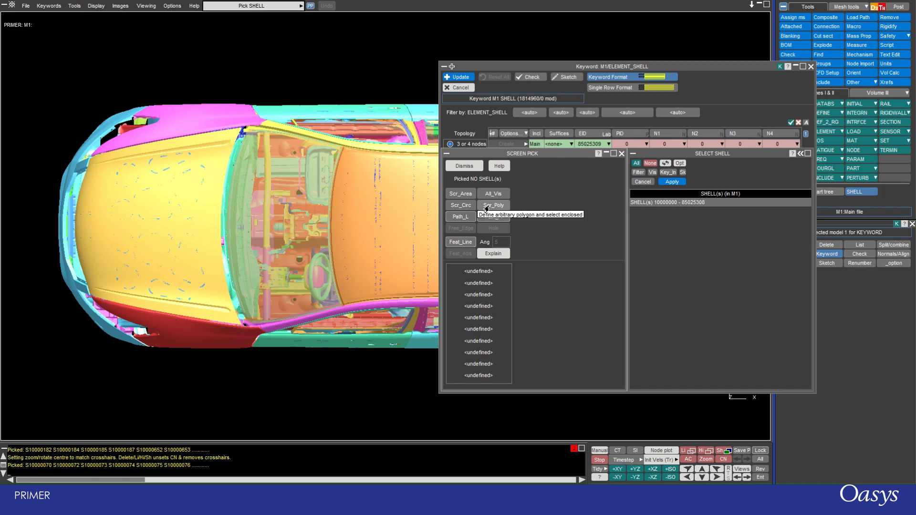
# Select the shells inside a five-point polygon over the hood and windscreen, rejecting an extra sixth point, and clear that selection.
pyautogui.click(486, 205)
pyautogui.click(111, 195)
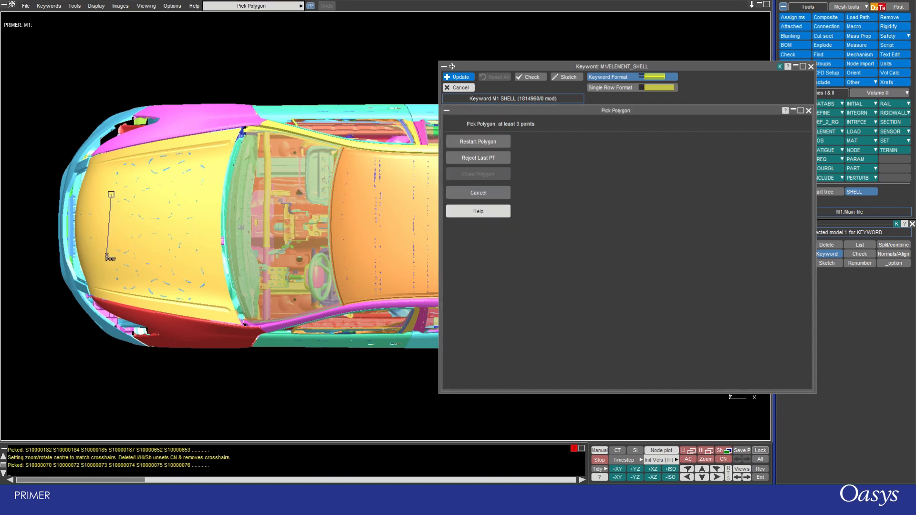
pyautogui.click(106, 254)
pyautogui.click(217, 262)
pyautogui.click(262, 182)
pyautogui.click(228, 115)
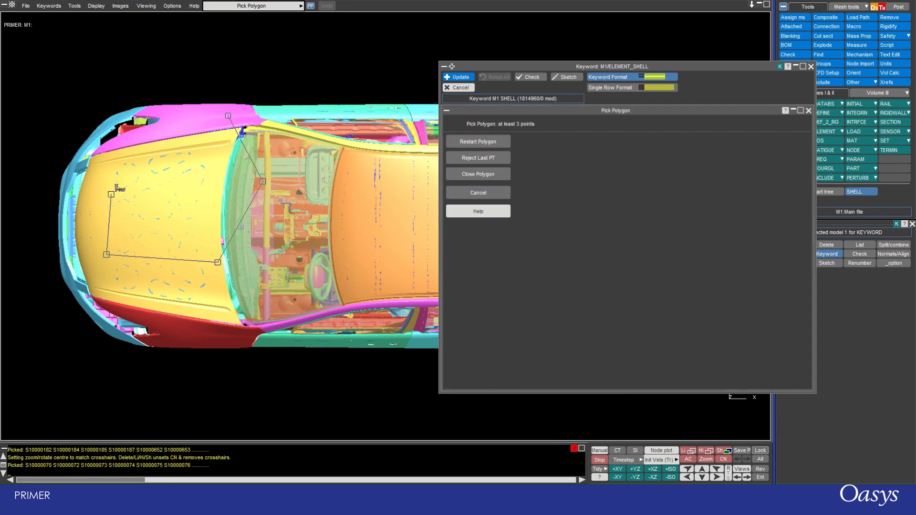
pyautogui.click(134, 176)
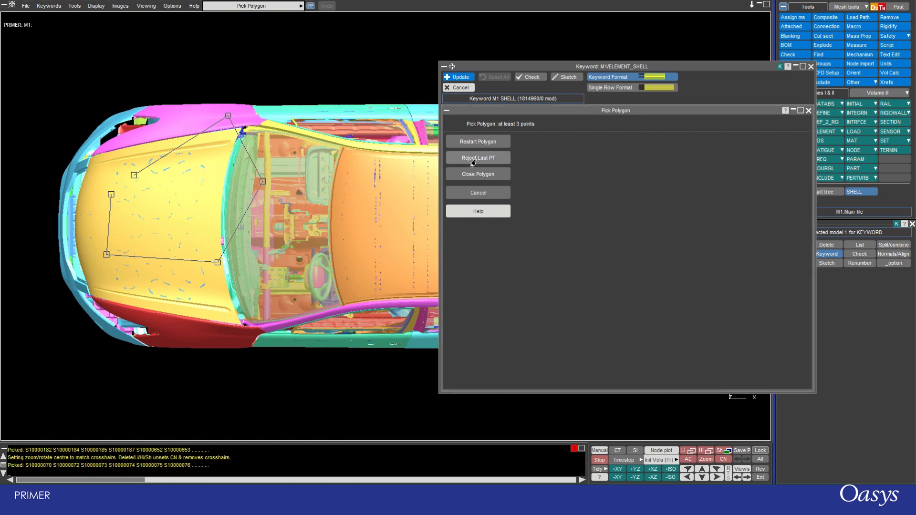
pyautogui.click(472, 158)
pyautogui.click(468, 176)
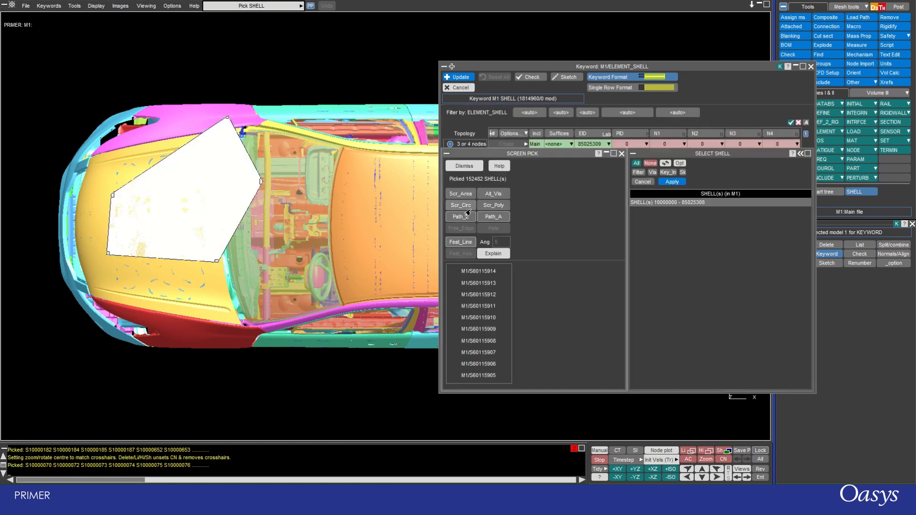
pyautogui.click(461, 242)
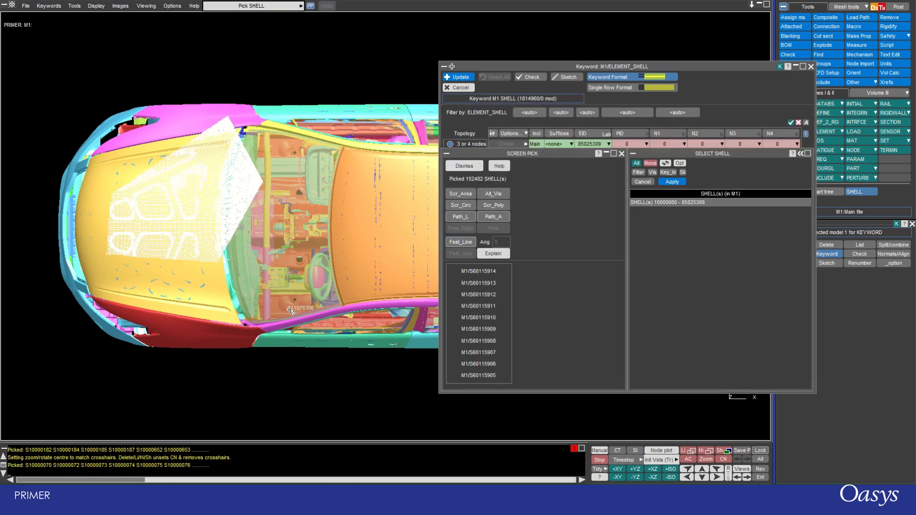
pyautogui.click(72, 53)
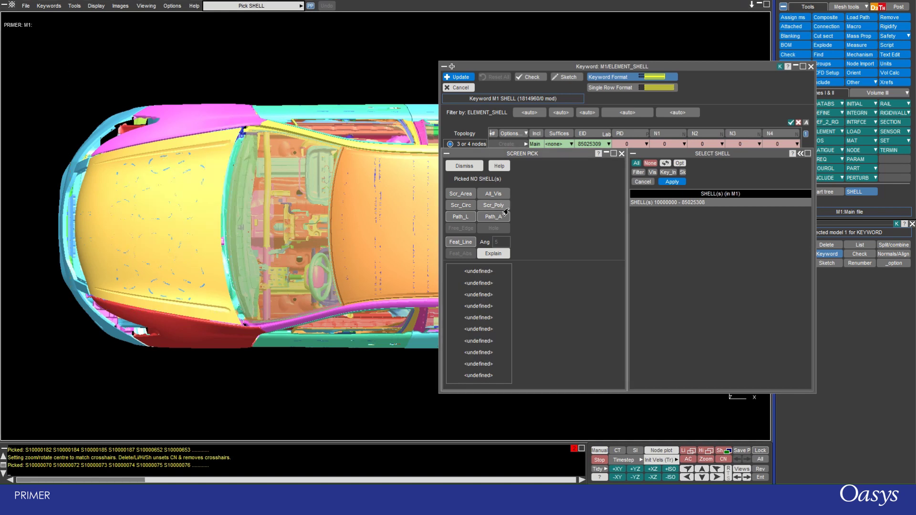
# Trace a five-point line path of shells across the hood, reject its last segment, and add the remaining path to the pick list.
pyautogui.click(459, 217)
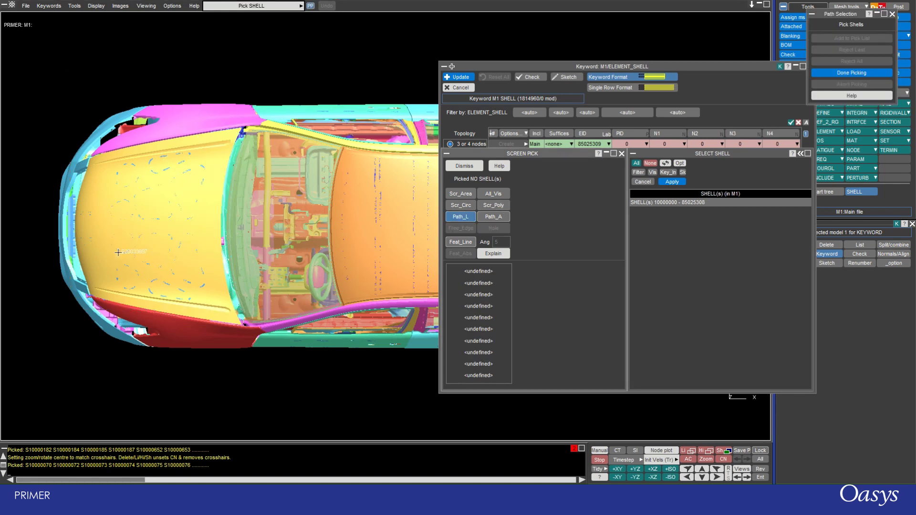
pyautogui.click(90, 259)
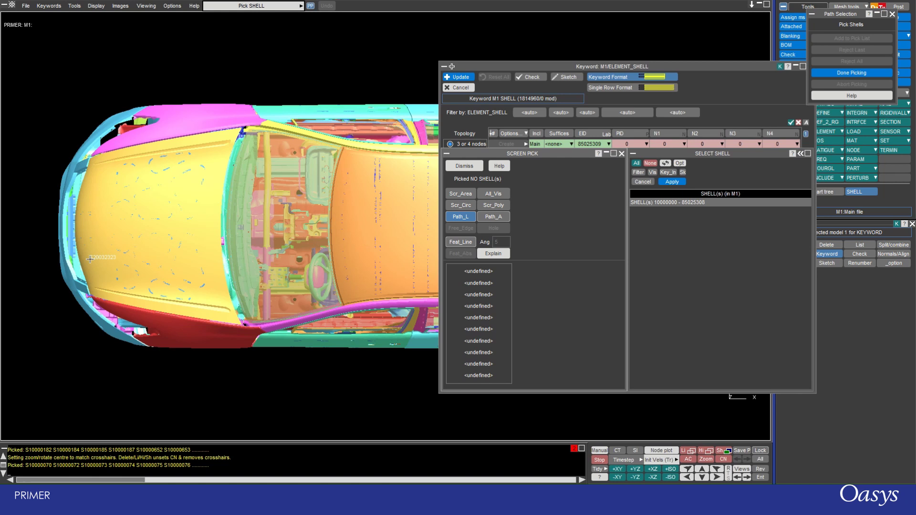
pyautogui.click(101, 201)
pyautogui.click(178, 175)
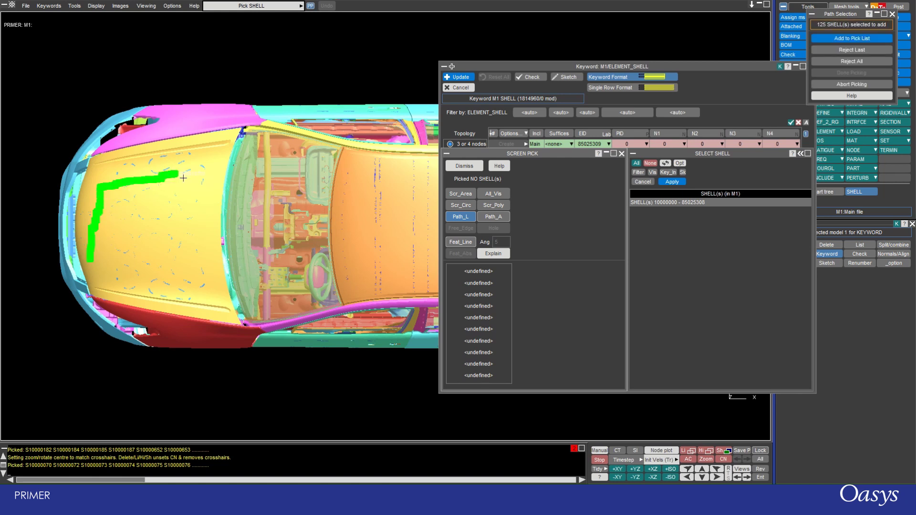
pyautogui.click(205, 230)
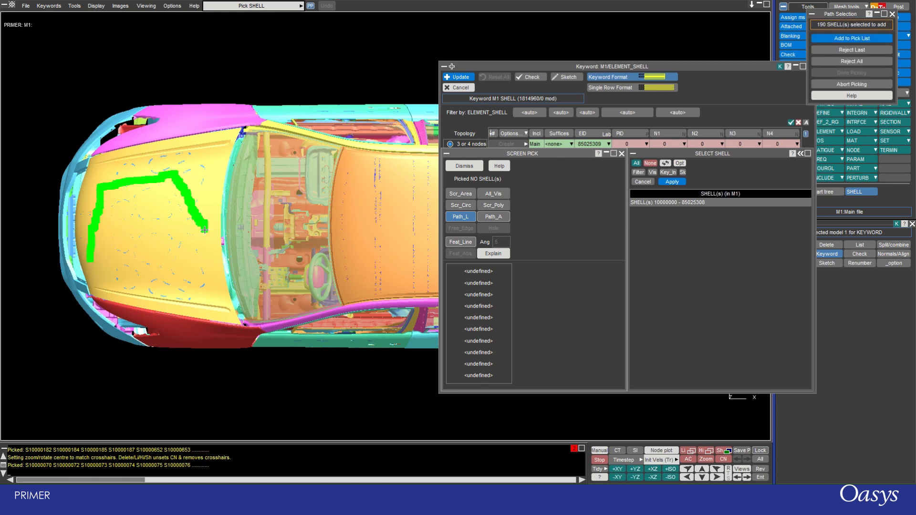
pyautogui.click(165, 273)
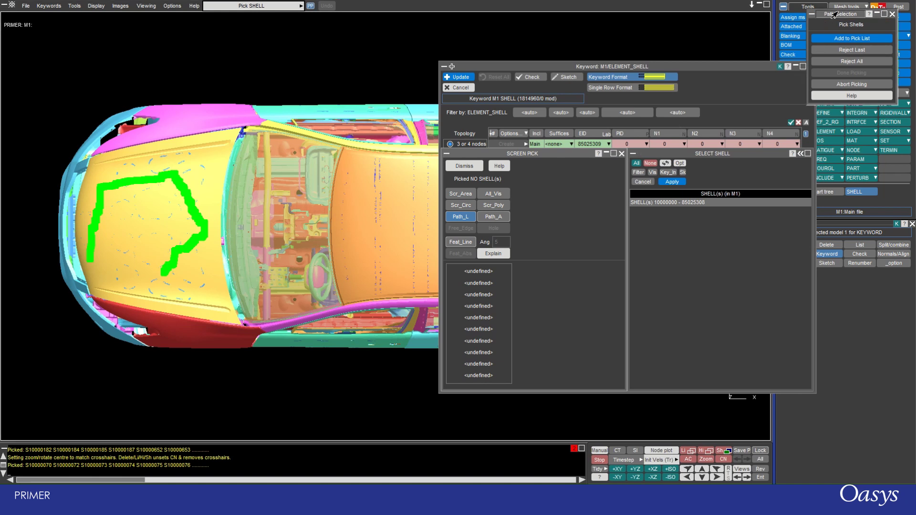
pyautogui.moveTo(834, 15); pyautogui.dragTo(293, 119)
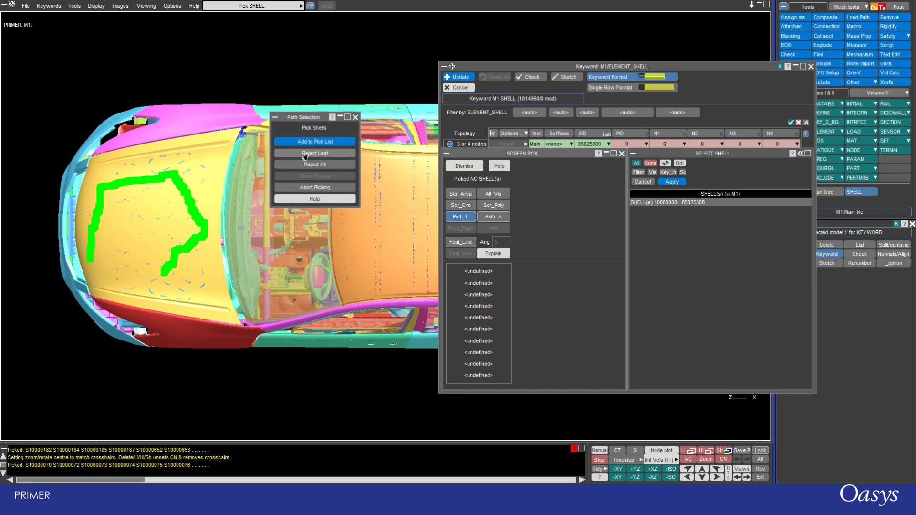
pyautogui.click(305, 153)
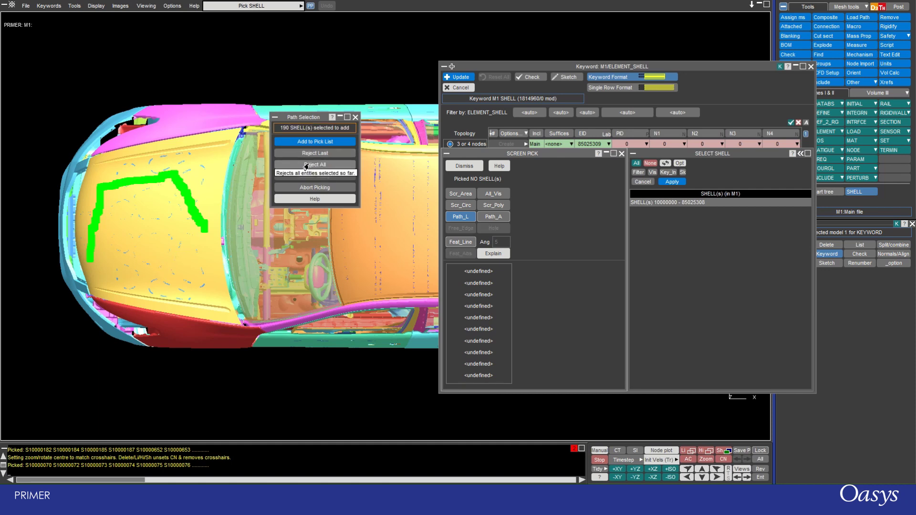
pyautogui.click(304, 142)
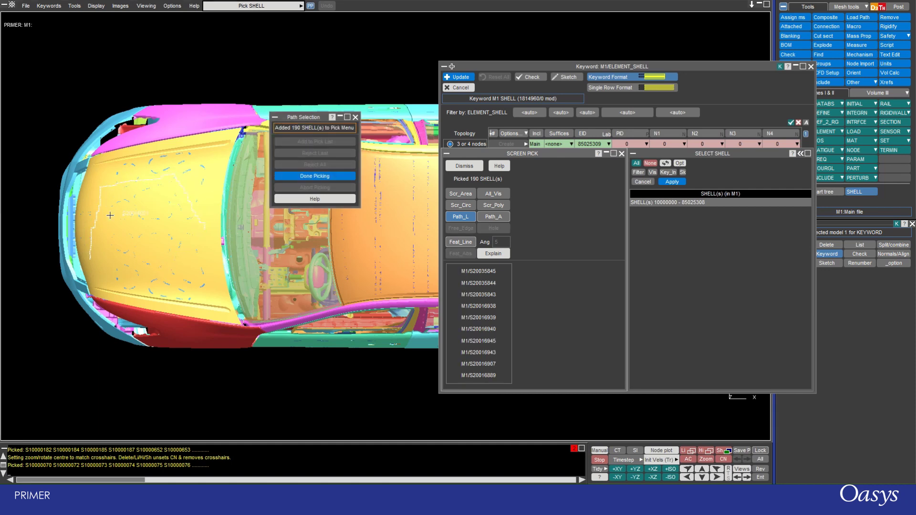
# Finish the line path picking and deselect its shells with a rectangular area over the hood.
pyautogui.scroll(5, 59, 323)
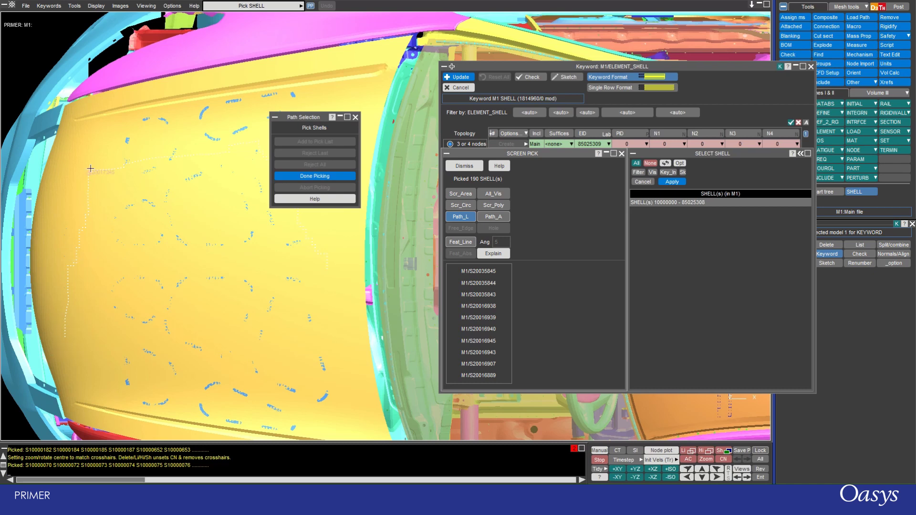
pyautogui.scroll(-5, 98, 165)
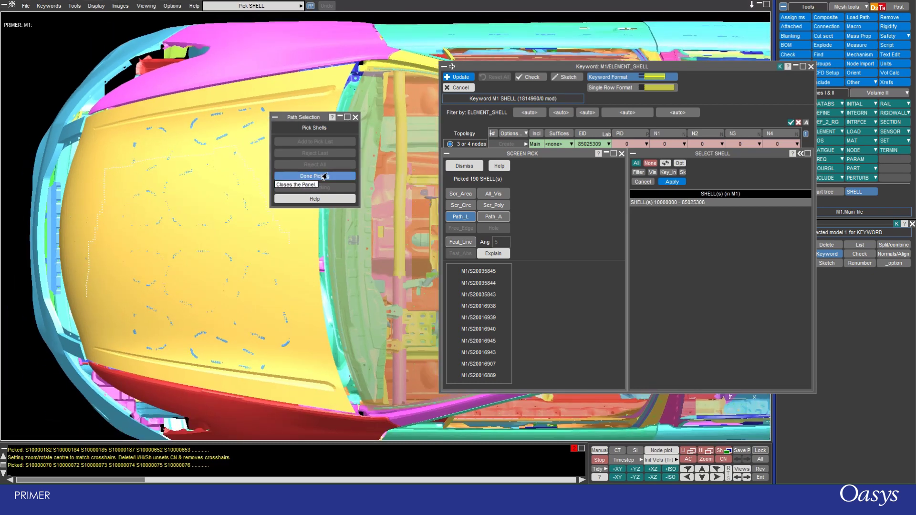
pyautogui.click(326, 176)
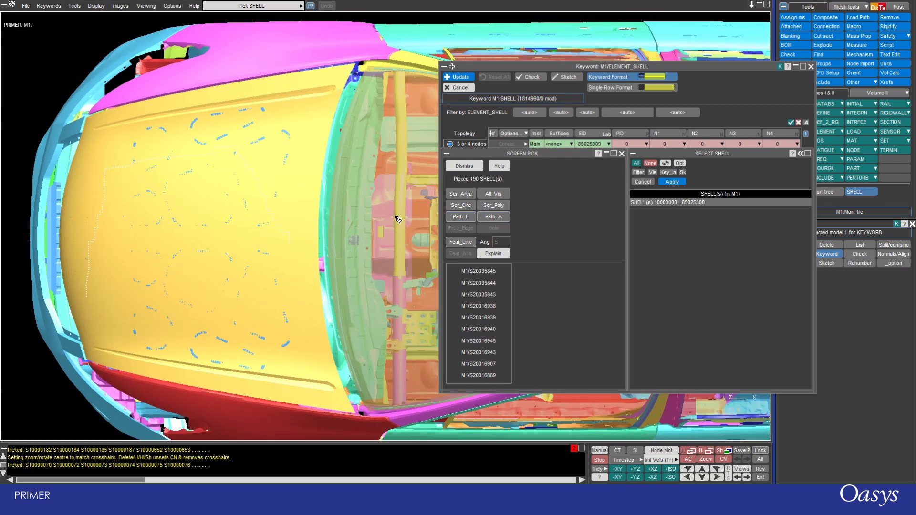
pyautogui.moveTo(333, 349); pyautogui.dragTo(64, 83)
pyautogui.moveTo(64, 83); pyautogui.dragTo(64, 83, button='right')
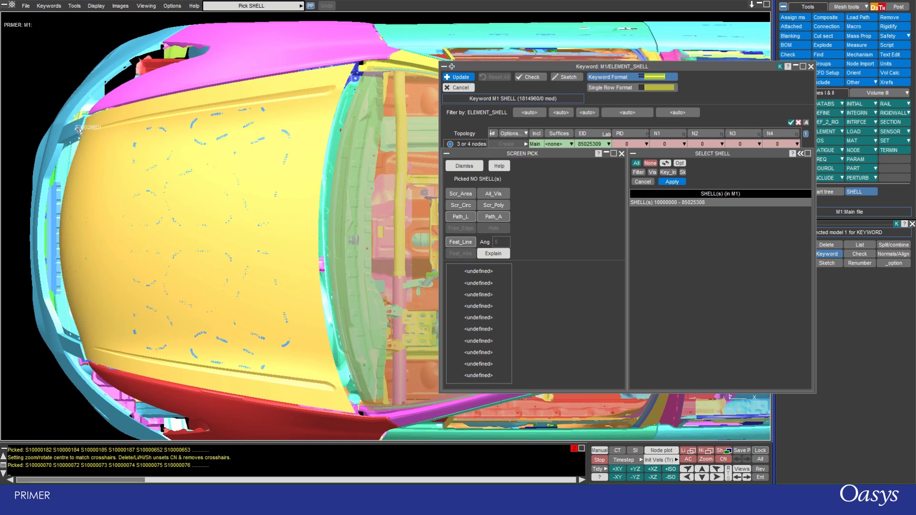
# Outline a polygonal area of hood shells with area path picking, extending it point by point towards the hood's upper edge.
pyautogui.scroll(-2, 83, 132)
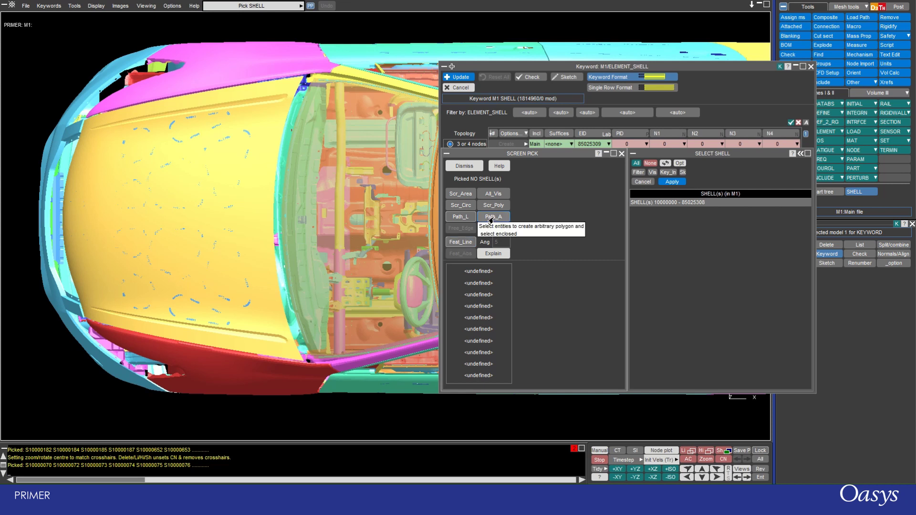
pyautogui.click(491, 218)
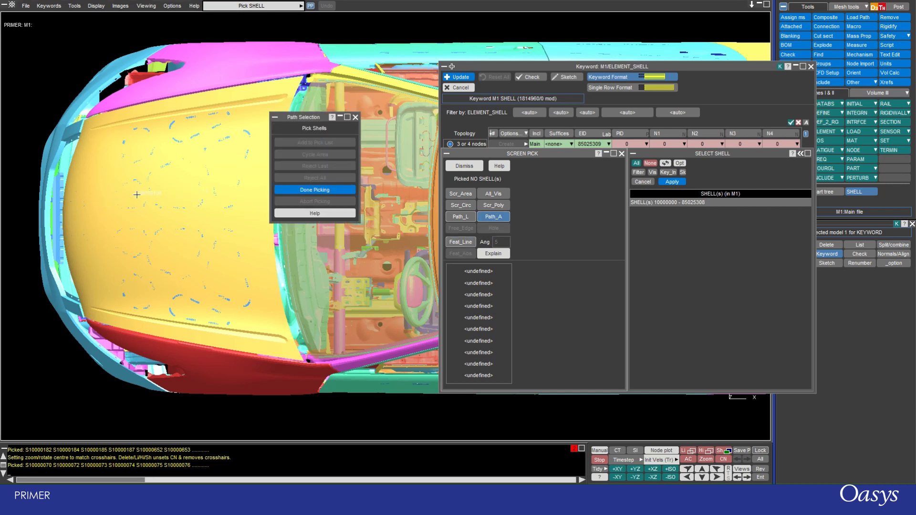
pyautogui.click(107, 197)
pyautogui.click(98, 279)
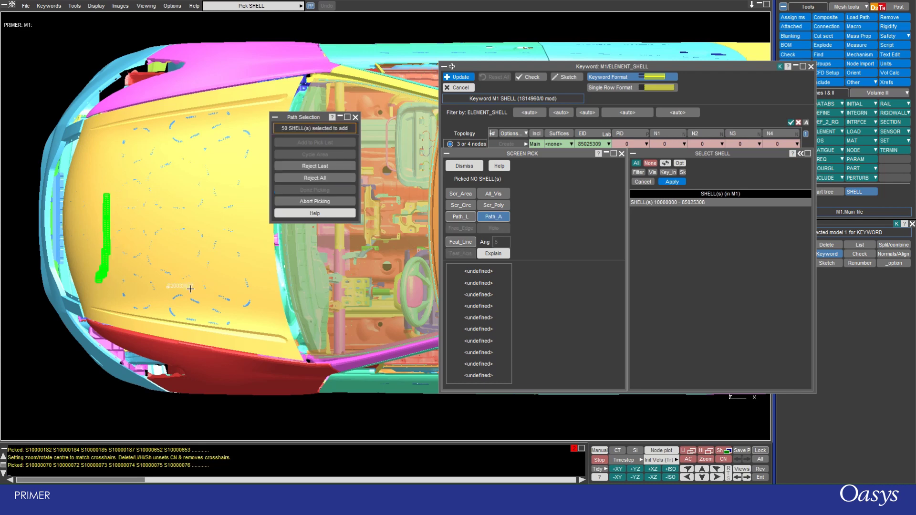
pyautogui.click(225, 276)
pyautogui.scroll(5, 208, 244)
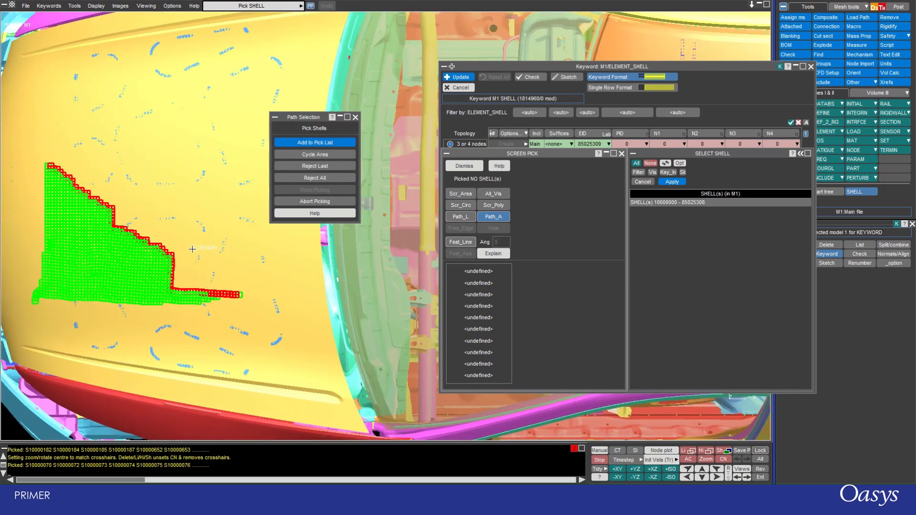
pyautogui.scroll(-5, 213, 165)
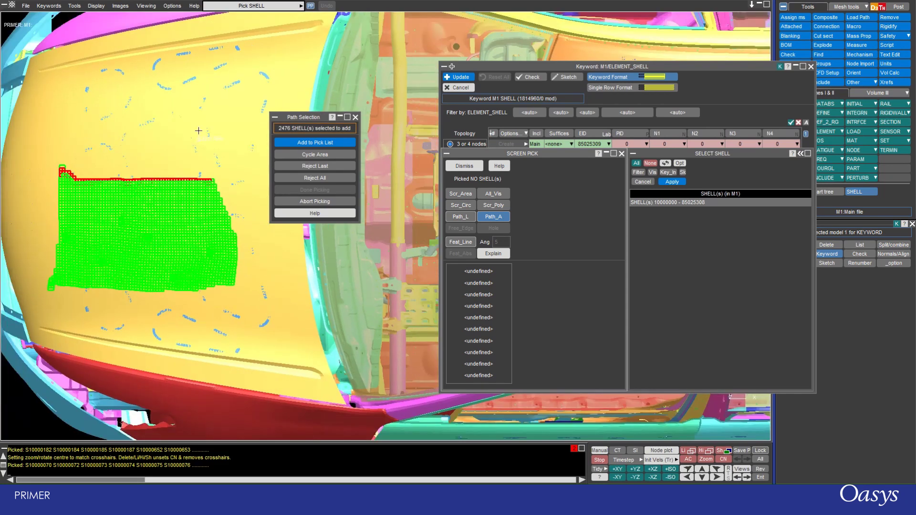
pyautogui.click(178, 98)
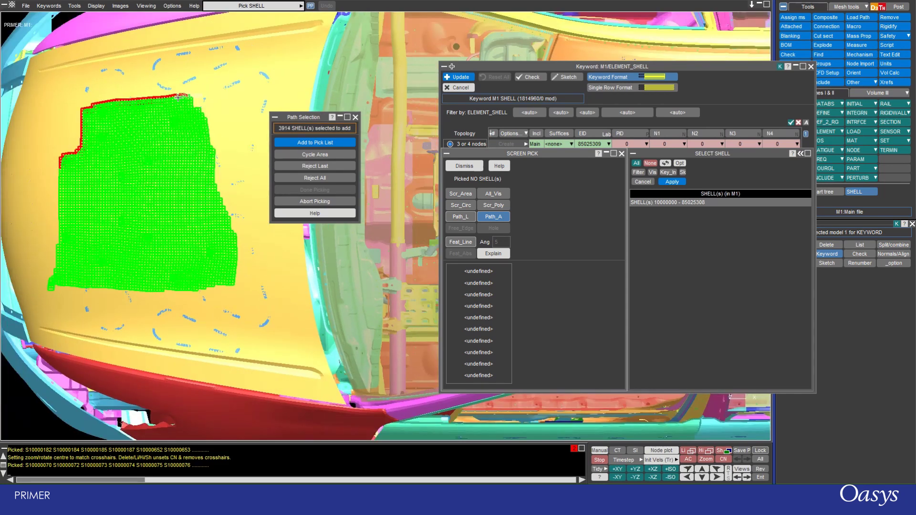
pyautogui.click(148, 61)
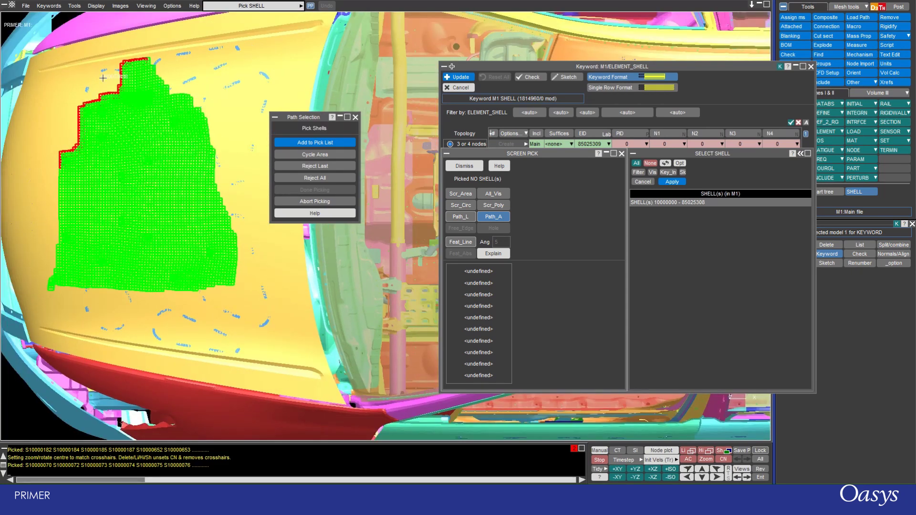
# Cycle the path selection to the shells outside the polygon, reject everything picked, and finish the path picking.
pyautogui.click(301, 156)
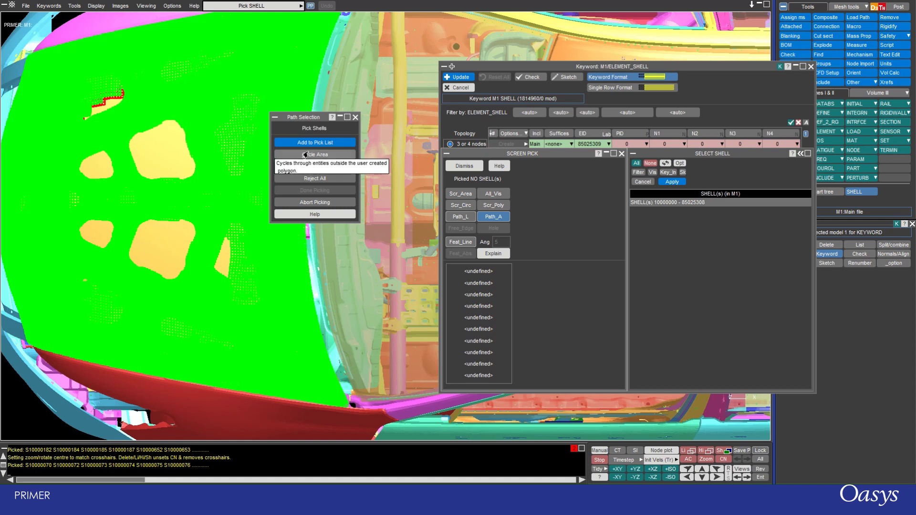
pyautogui.click(310, 180)
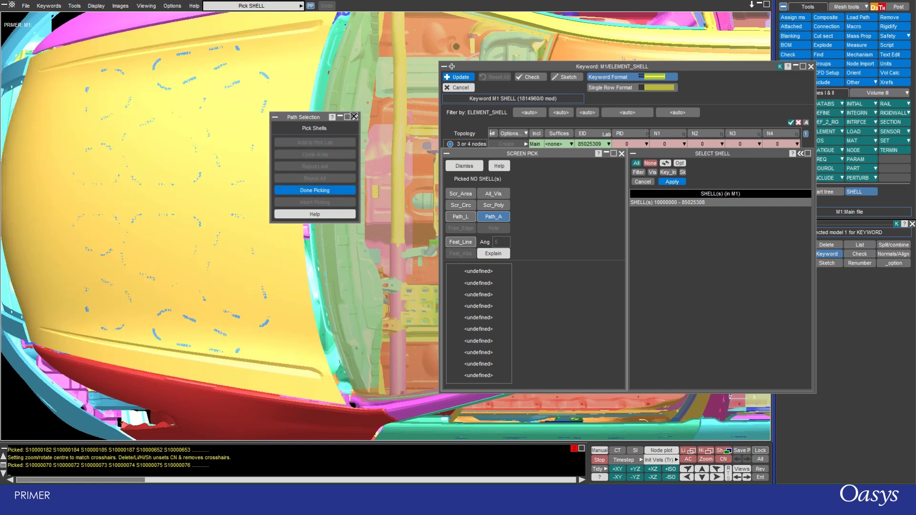
pyautogui.click(315, 190)
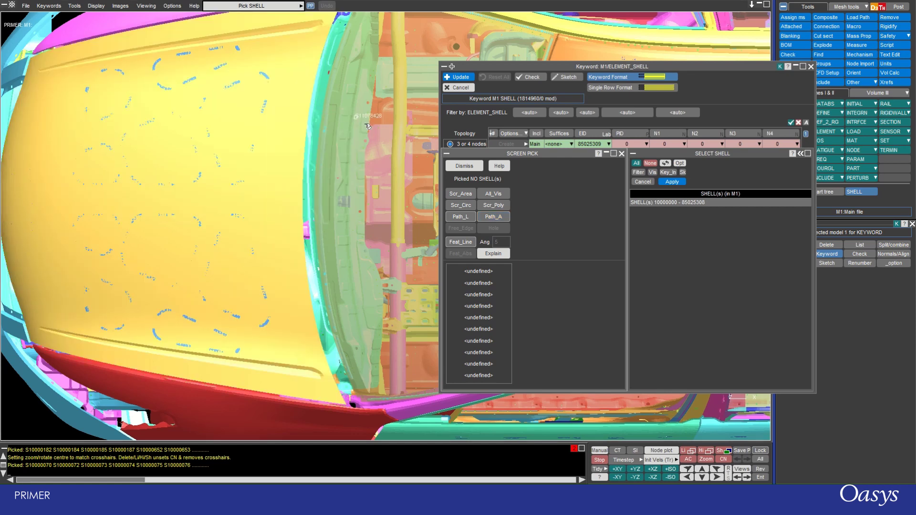
# Select the hood's shells by feature line picking with an angle of 5, and close the screen picking options.
pyautogui.click(451, 242)
pyautogui.click(284, 189)
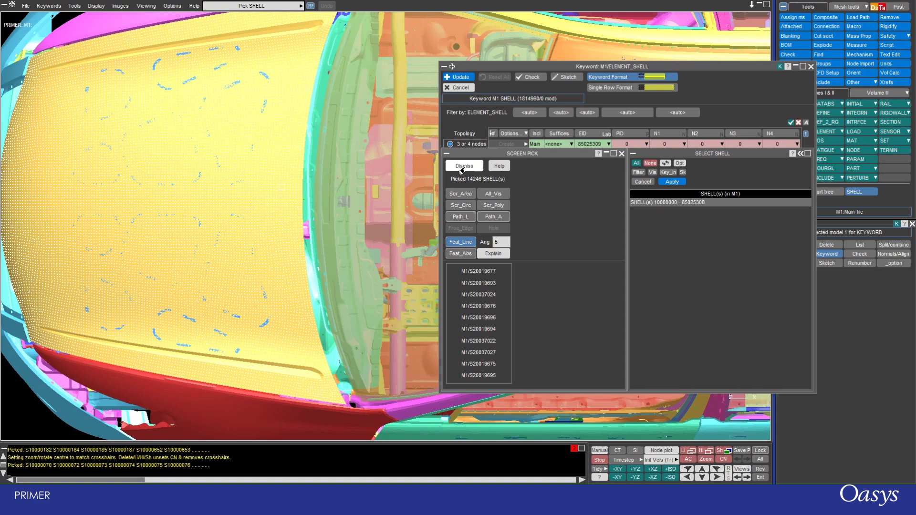
pyautogui.click(461, 167)
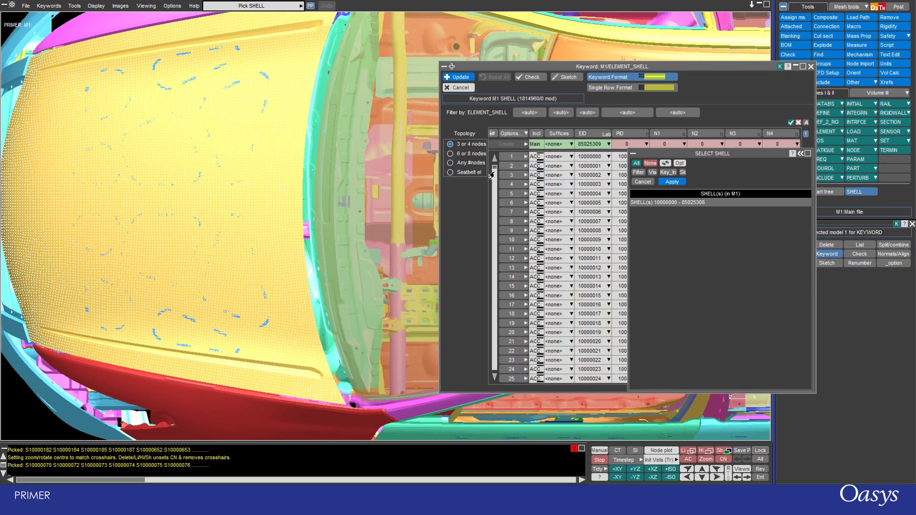
# Show only the selected shells in the keyword table and close the shell selection menu.
pyautogui.click(522, 134)
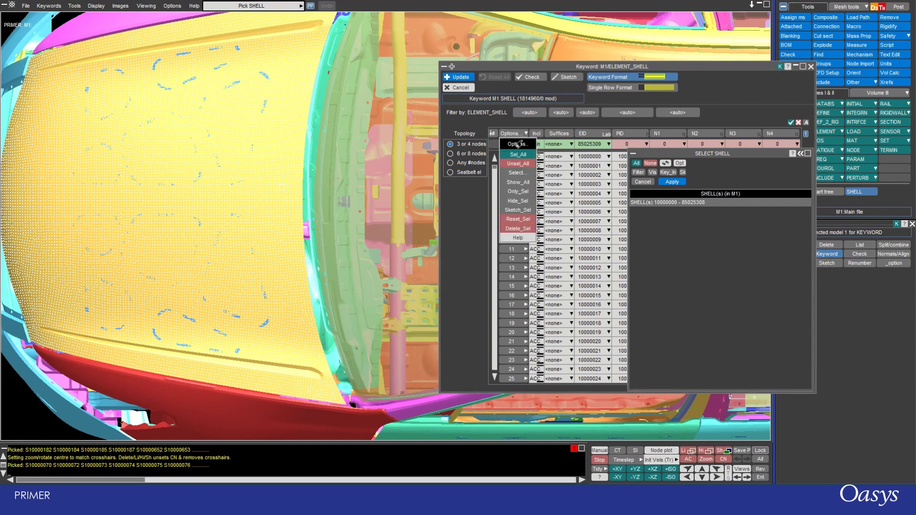
pyautogui.click(509, 192)
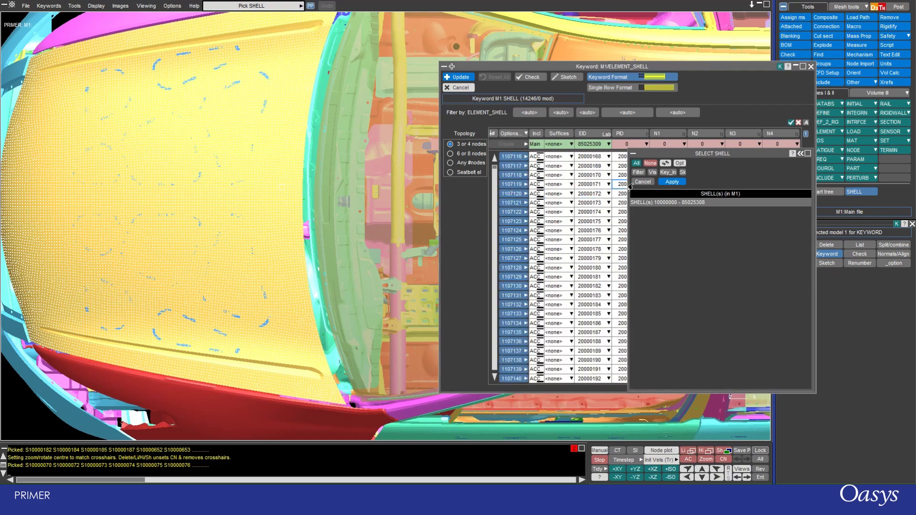
pyautogui.click(643, 183)
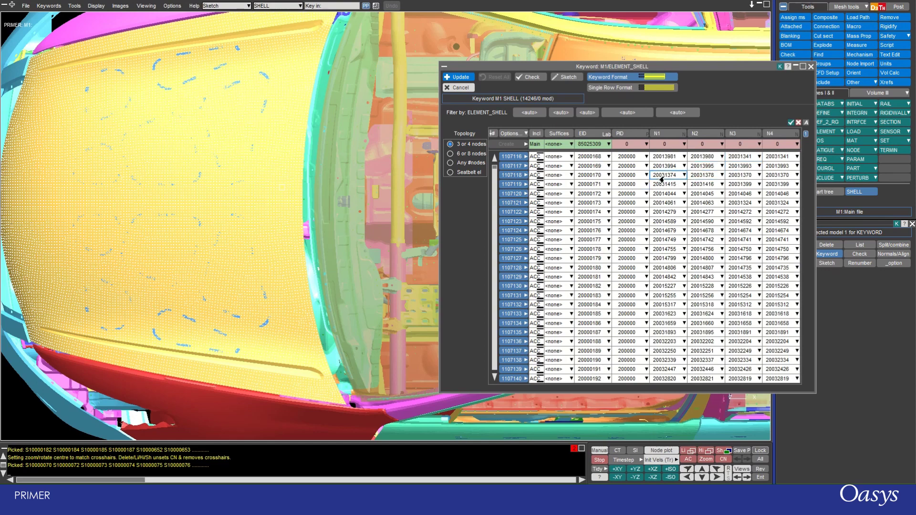
# Select only rows 1107119 to 1107130 in the keyword table, and close the table with the whole car in view.
pyautogui.click(505, 187)
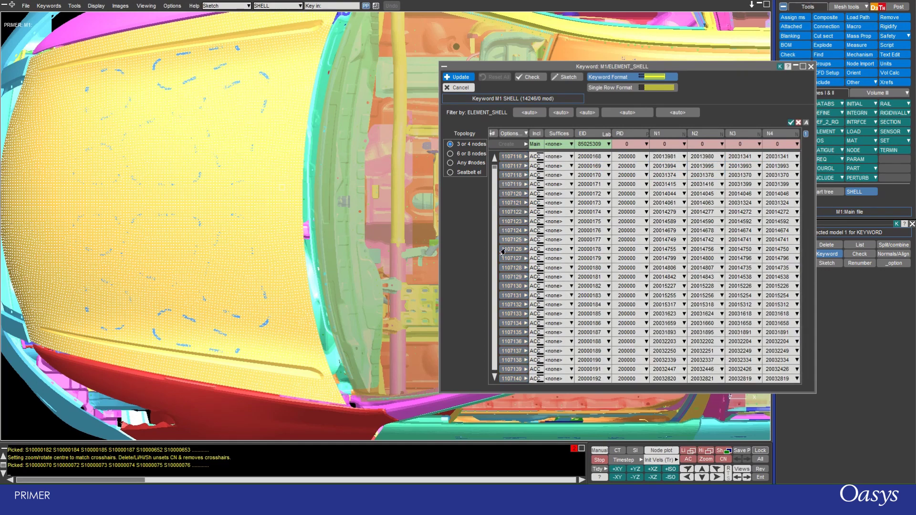
pyautogui.click(508, 288)
pyautogui.keyDown('shift'); pyautogui.click(511, 187); pyautogui.keyUp('shift')
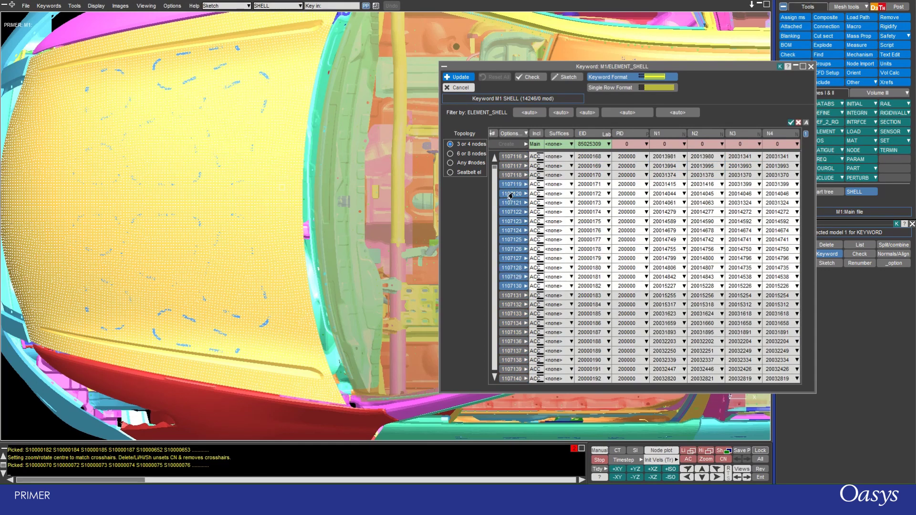
pyautogui.click(526, 194)
pyautogui.click(545, 243)
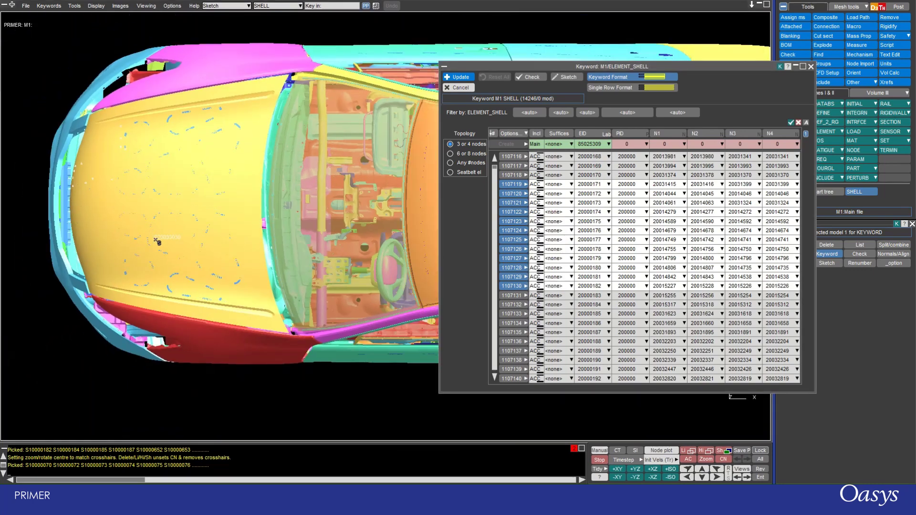
pyautogui.keyDown('shift'); pyautogui.moveTo(158, 242); pyautogui.dragTo(286, 267); pyautogui.keyUp('shift')
pyautogui.press('1')
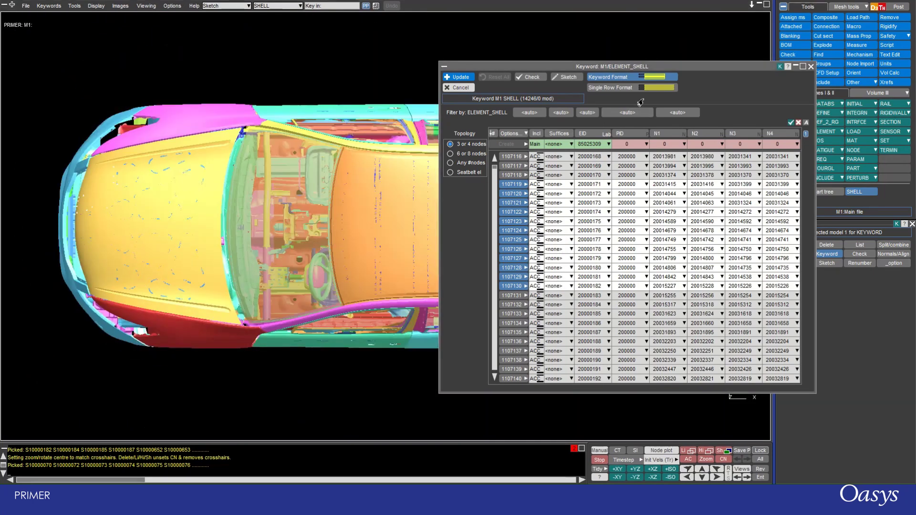
pyautogui.click(811, 66)
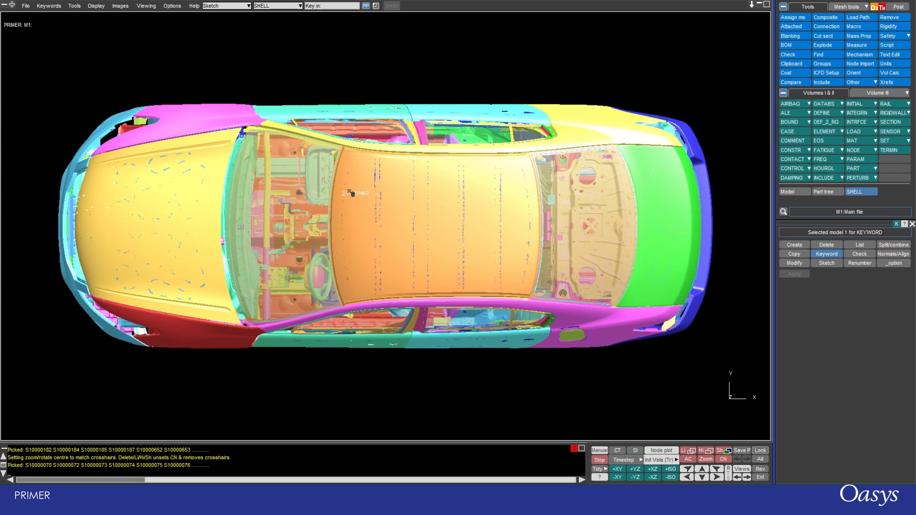
# Quick-pick the shells inside a rectangle over the roof and open them in an enlarged keyword table.
pyautogui.moveTo(351, 187); pyautogui.dragTo(486, 263)
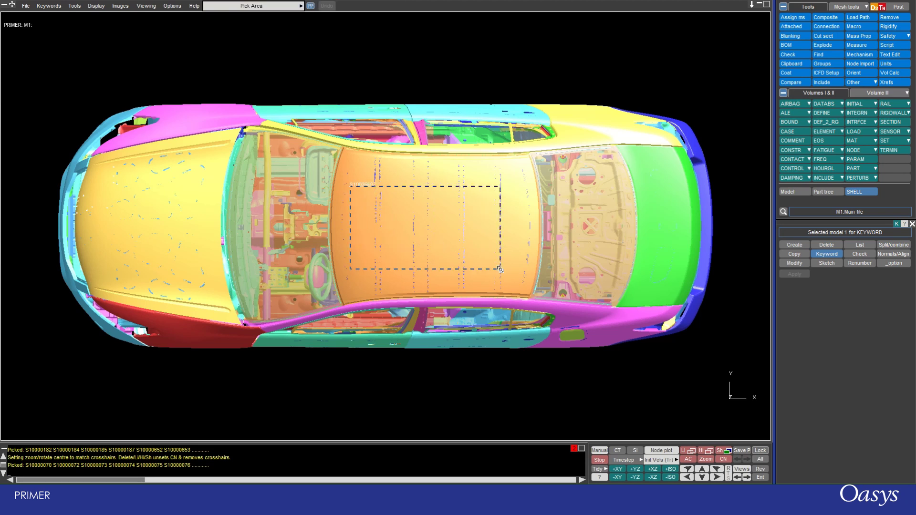
pyautogui.moveTo(500, 270); pyautogui.dragTo(500, 269, button='right')
pyautogui.click(474, 245)
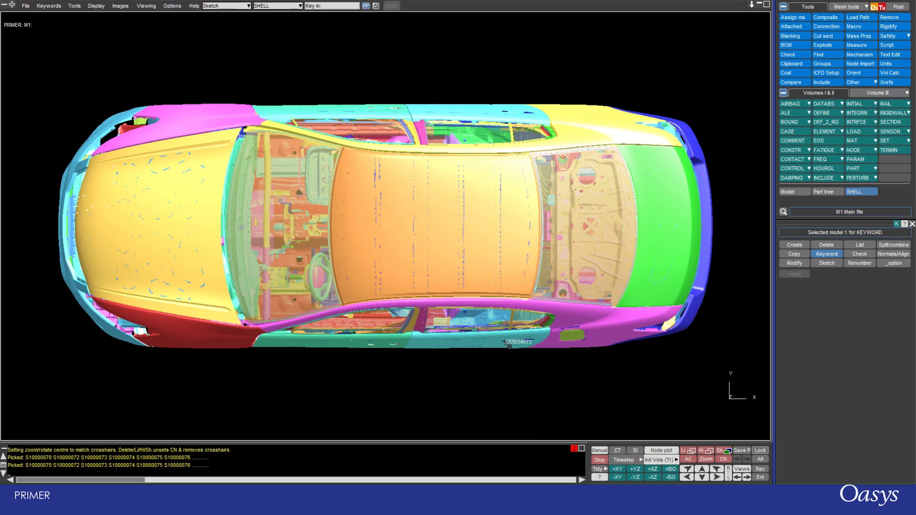
pyautogui.moveTo(392, 206); pyautogui.dragTo(494, 270)
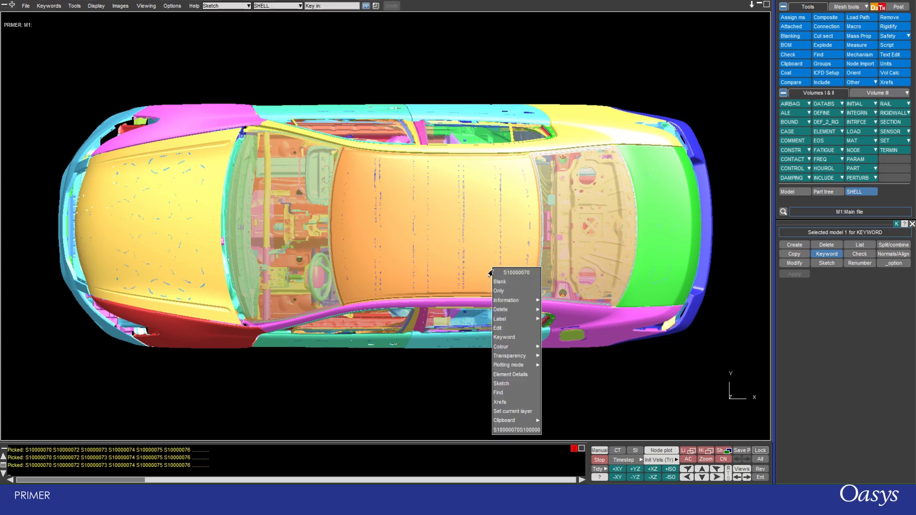
pyautogui.click(499, 338)
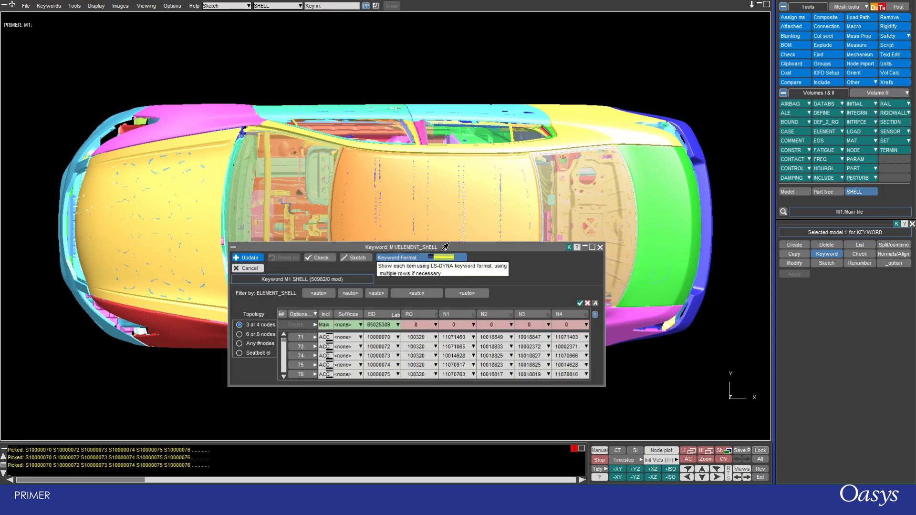
pyautogui.moveTo(445, 247); pyautogui.dragTo(443, 59)
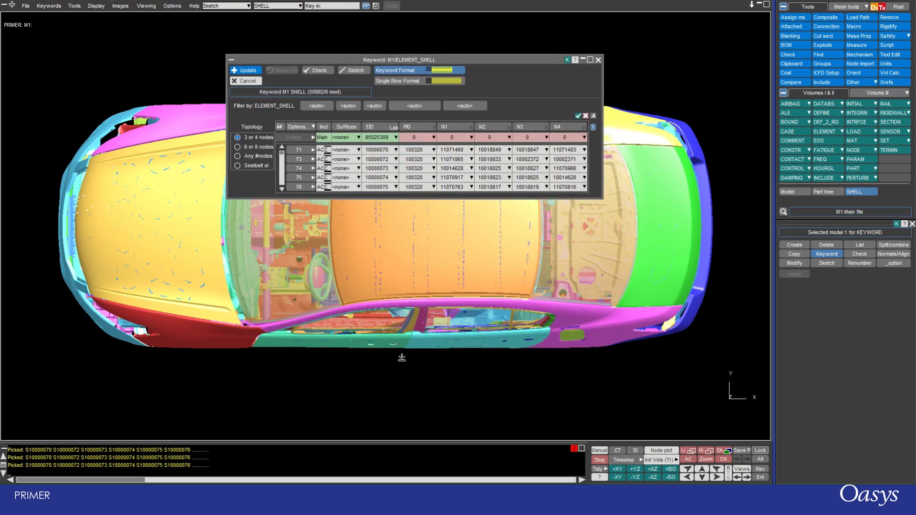
pyautogui.moveTo(402, 357); pyautogui.dragTo(401, 358)
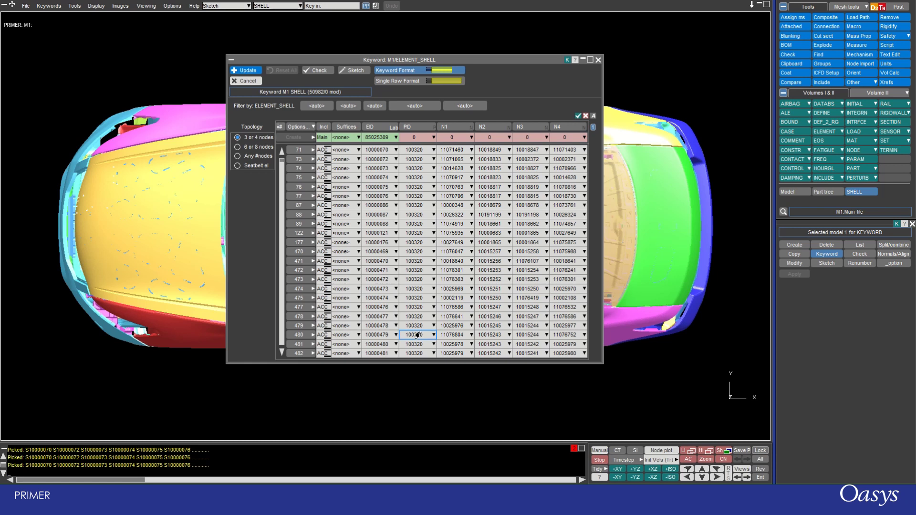